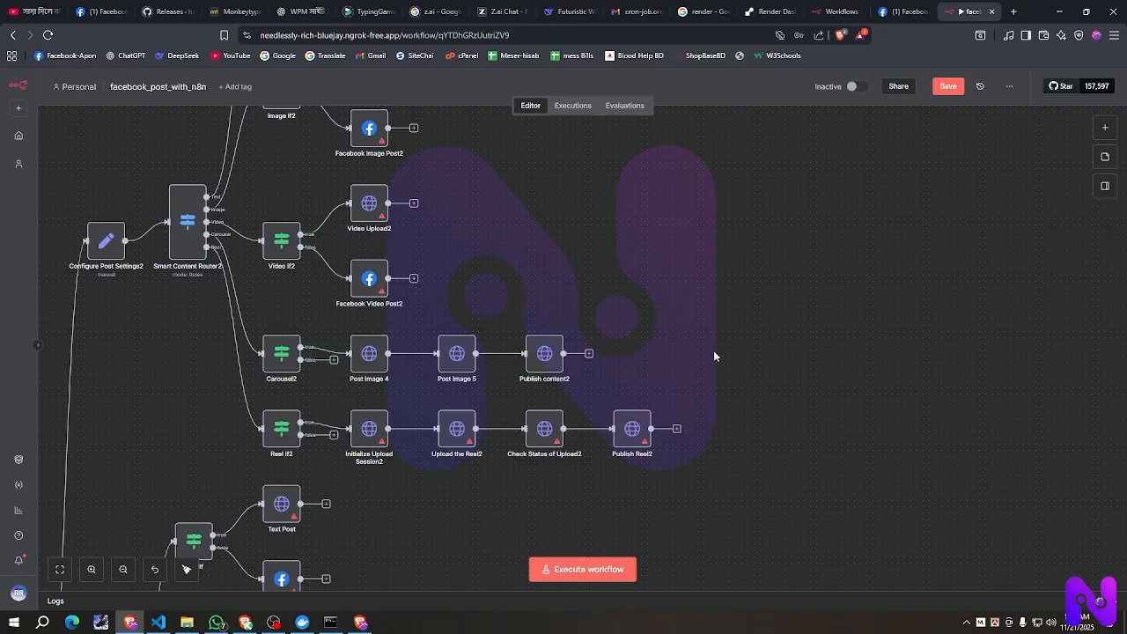
Step: Switch to the other Brave browser window, search the web for "render" and open the Render website
scroll(752, 342, down, 2)
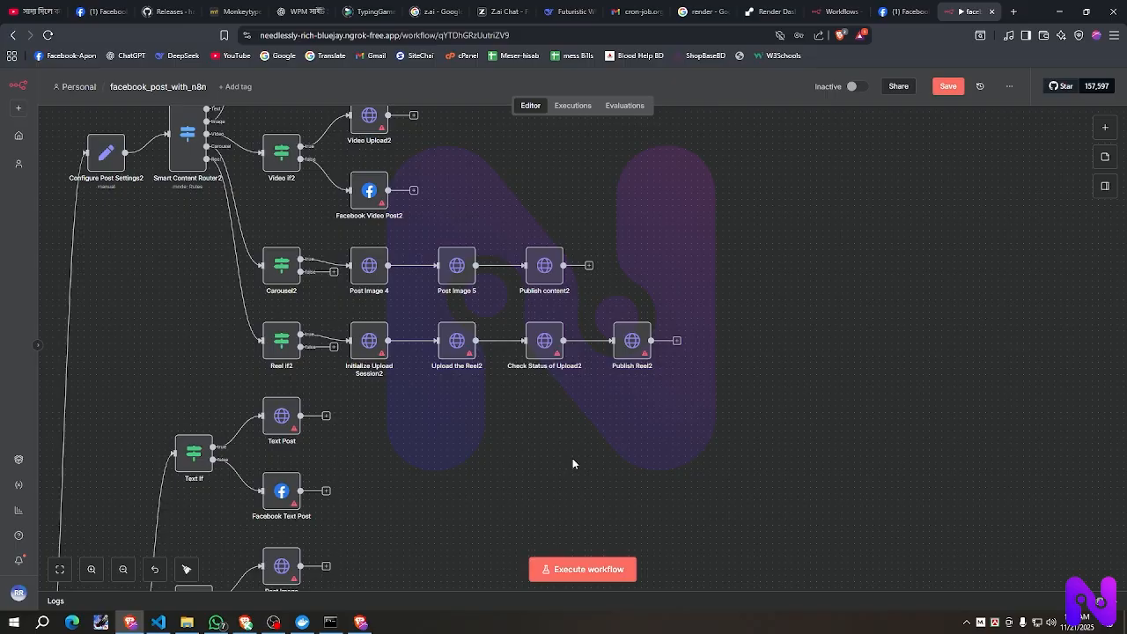
click(364, 624)
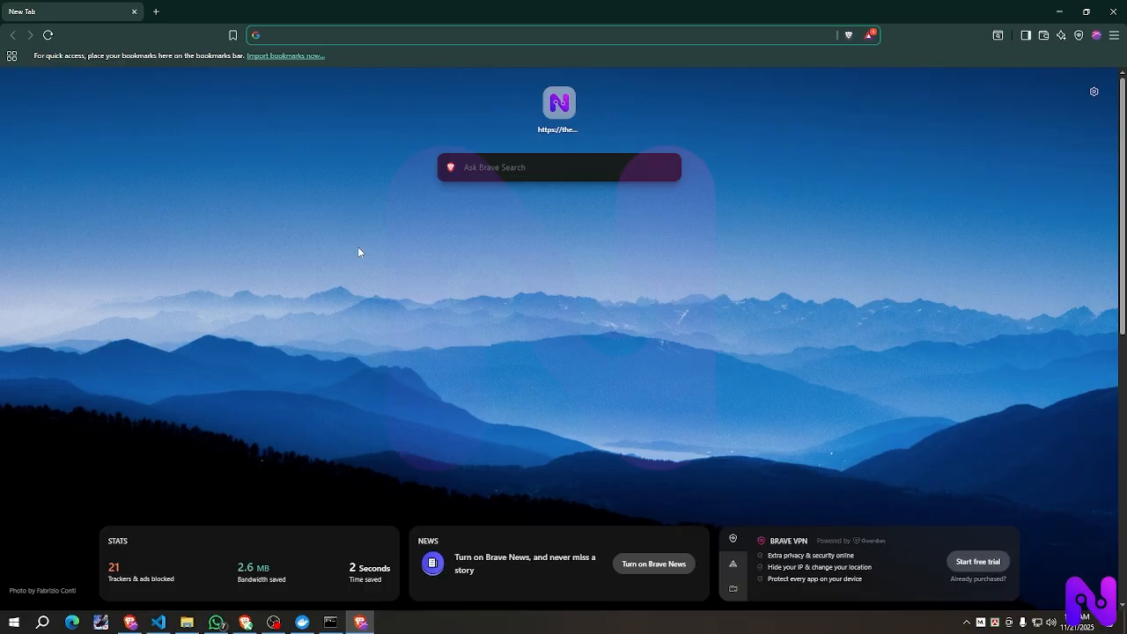
text(render)
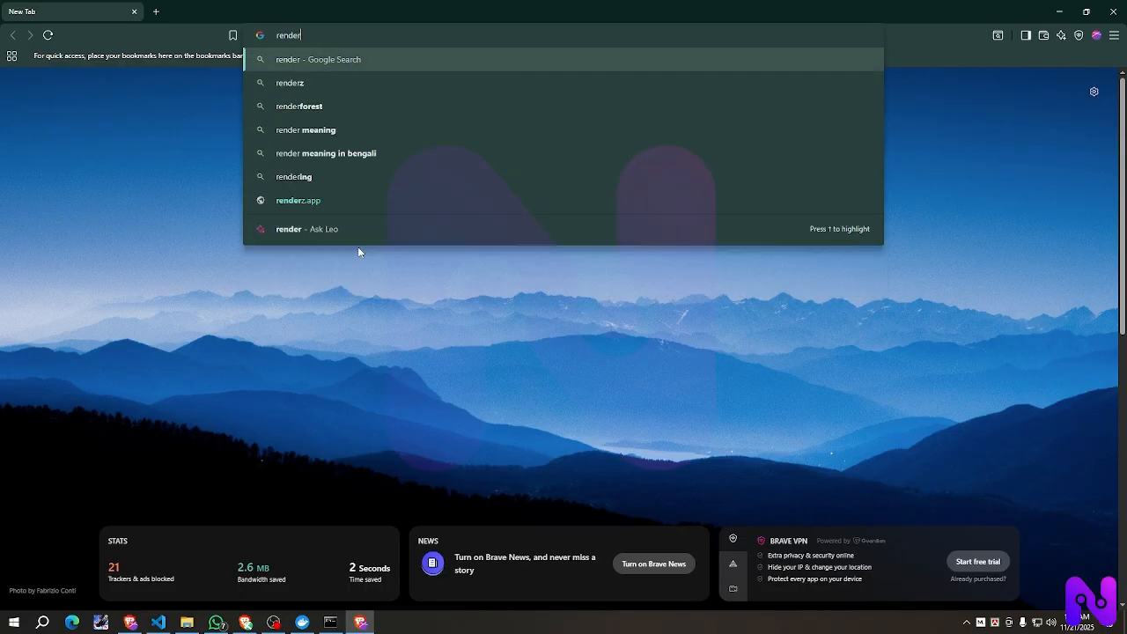
key(Return)
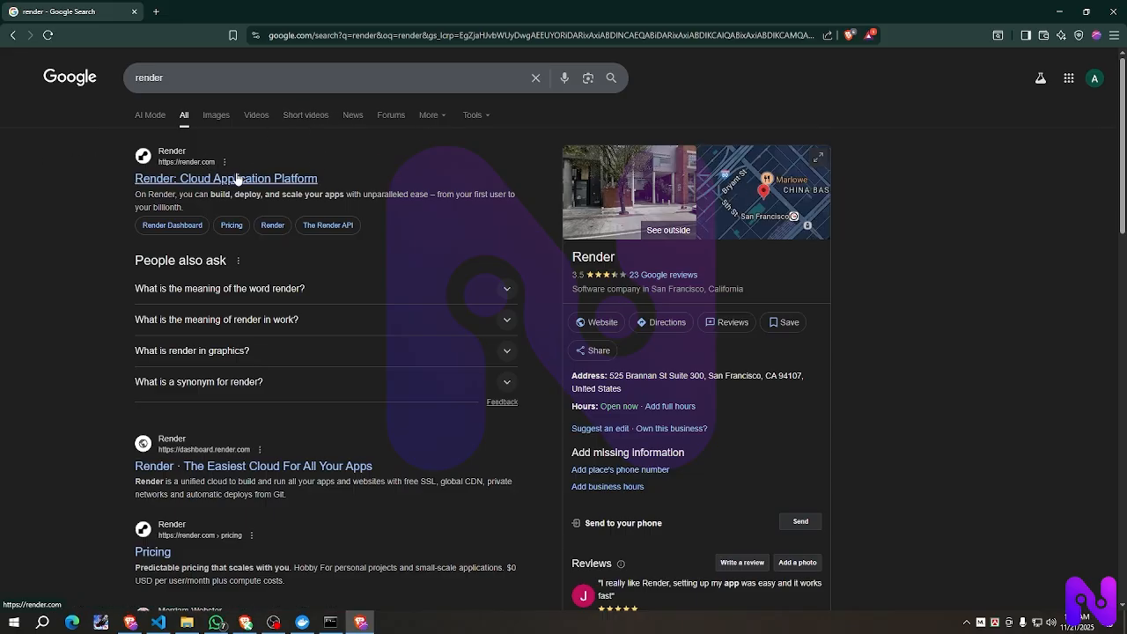
click(237, 179)
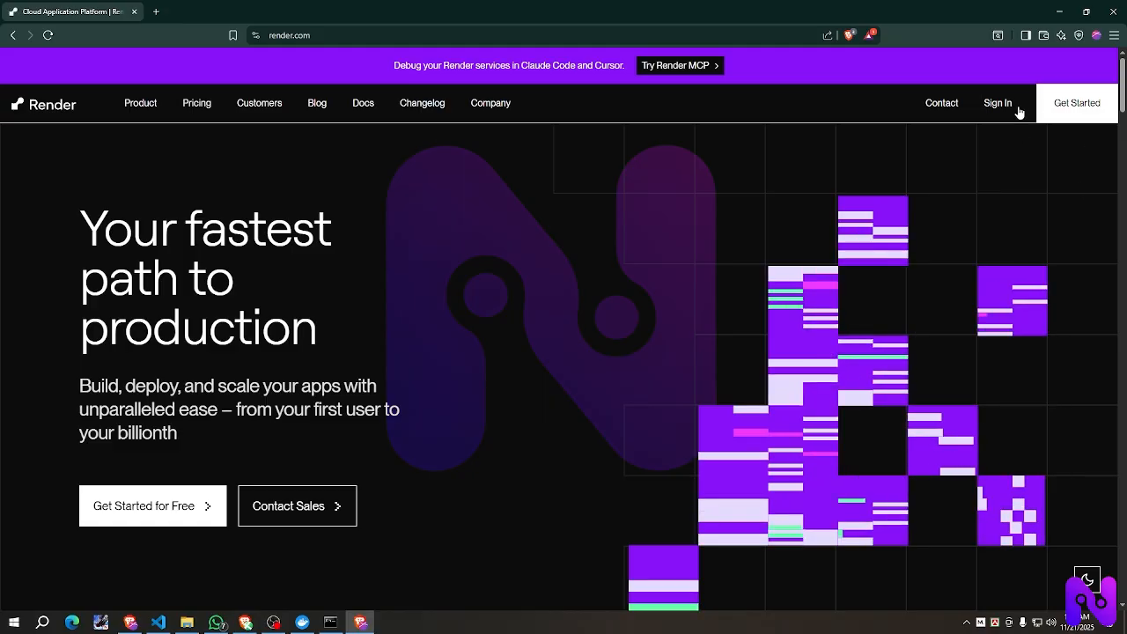
Step: Create a Render account by signing up with the existing Google account
click(1089, 112)
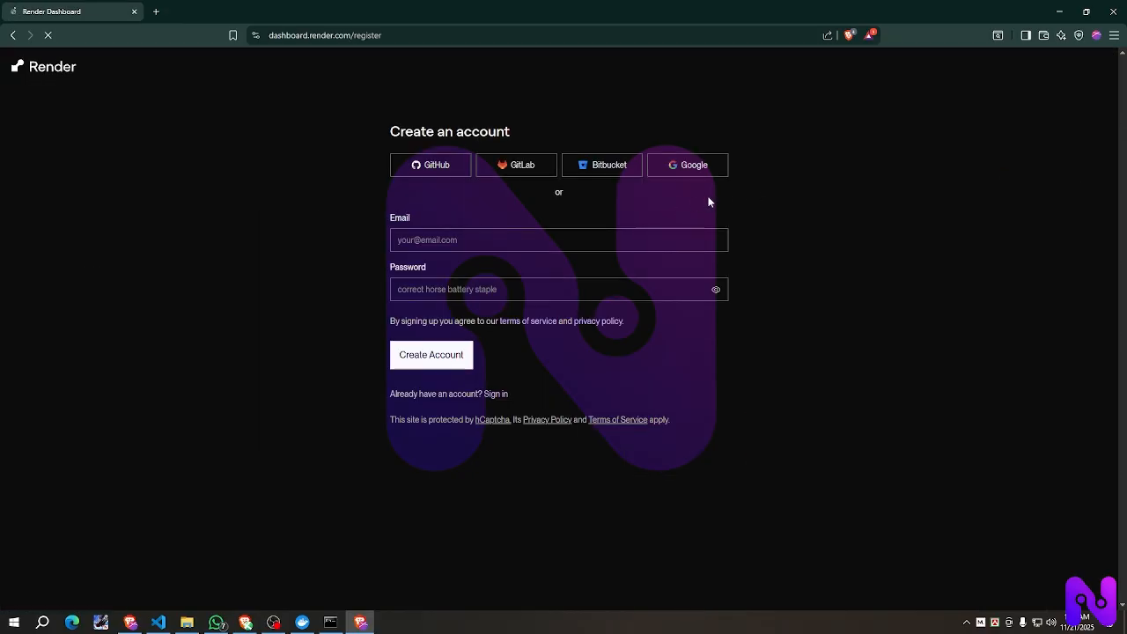
click(450, 294)
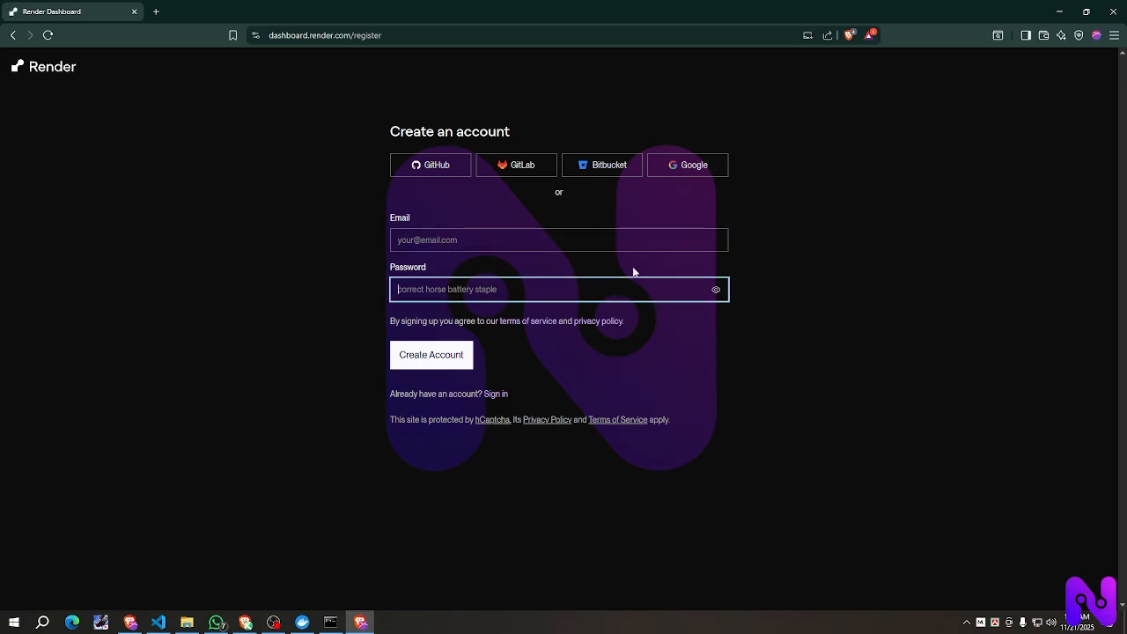
click(692, 169)
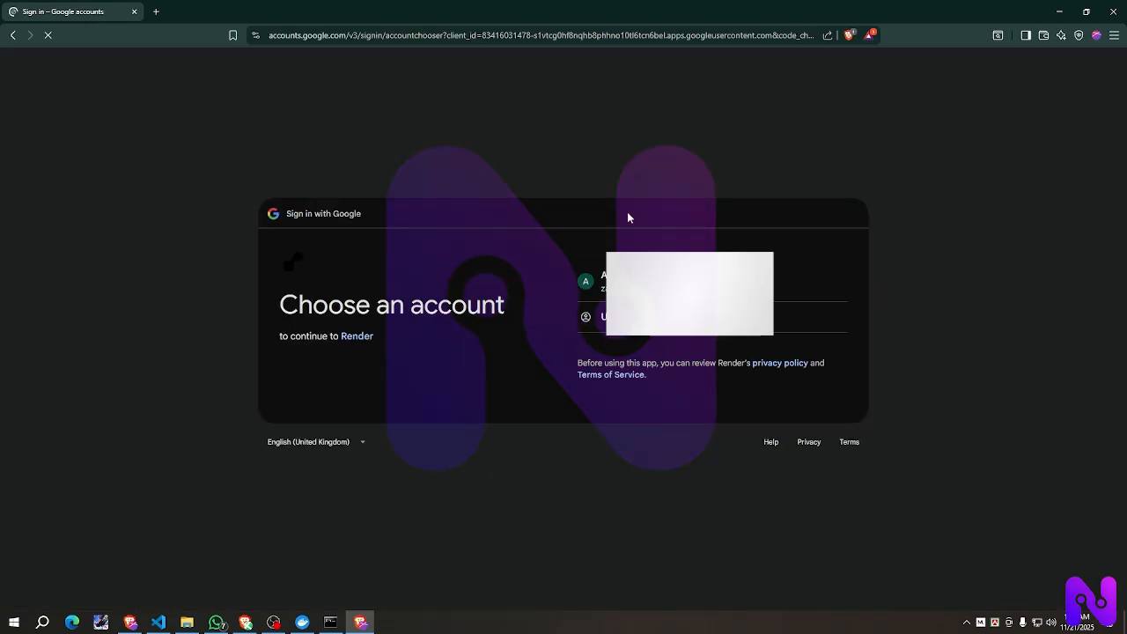
click(602, 283)
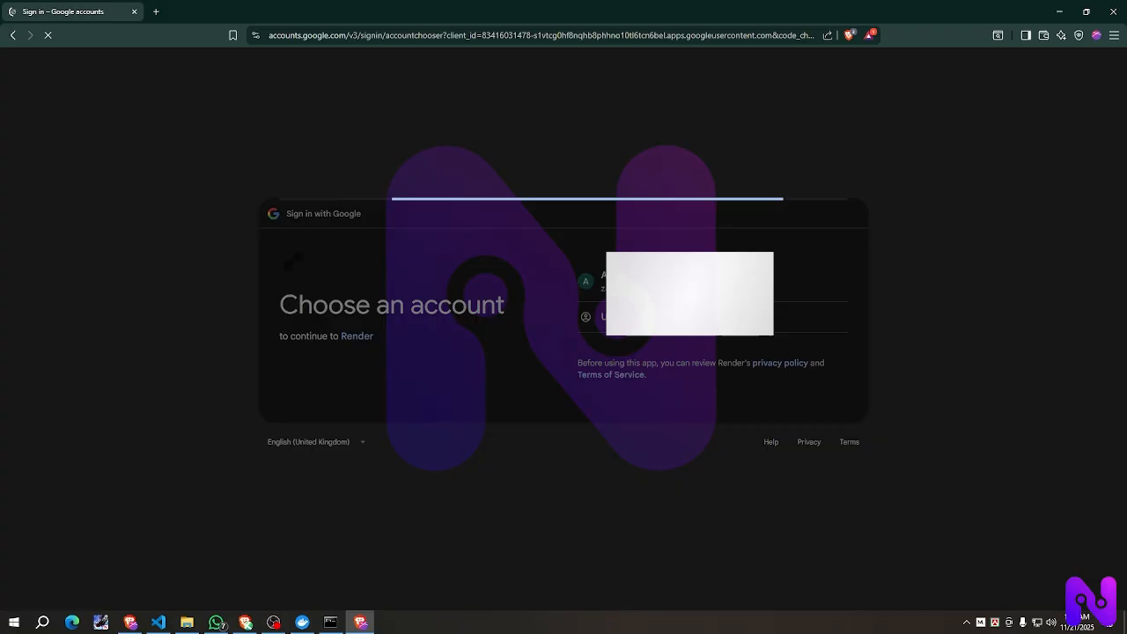
click(797, 439)
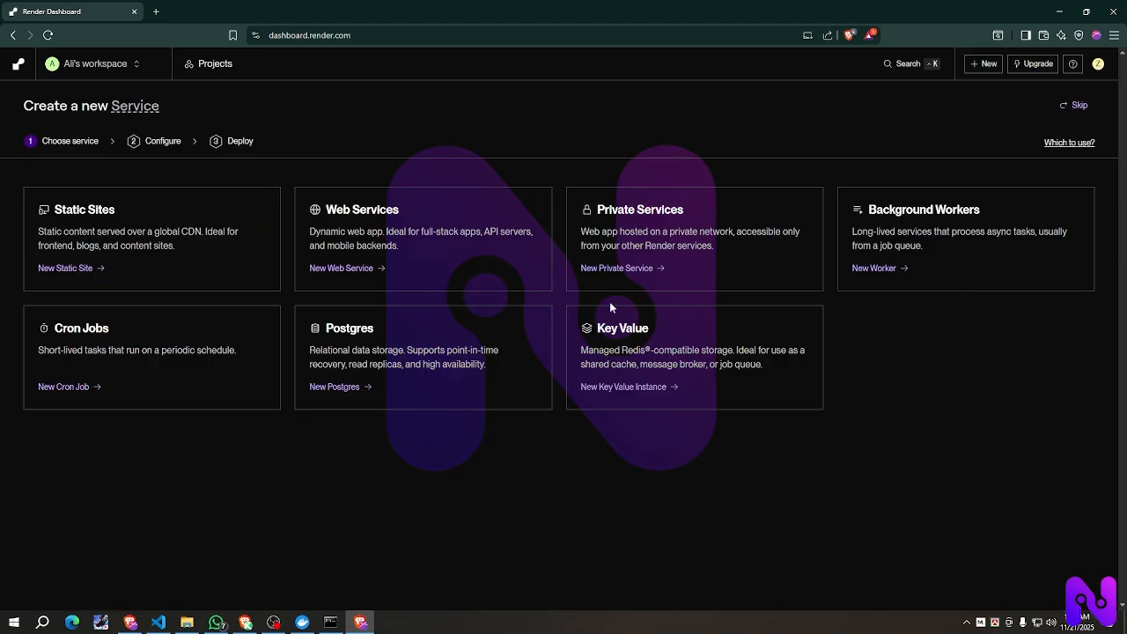
Step: Start a new web service from the existing Docker image docker.n8n.io/n8nio/n8n and connect it
click(343, 278)
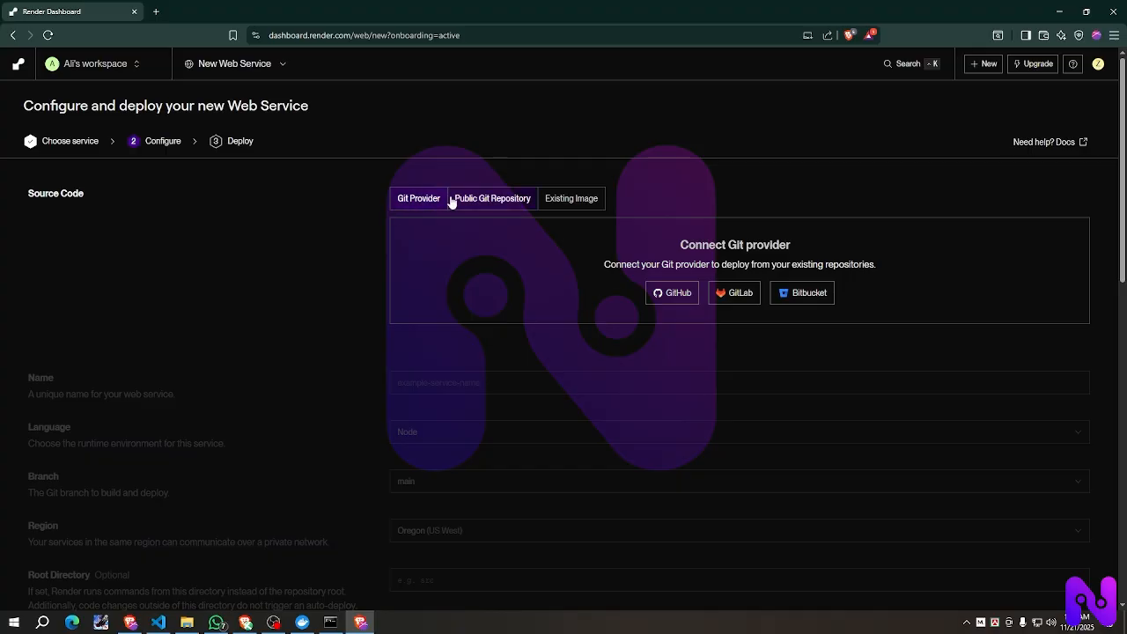
click(588, 204)
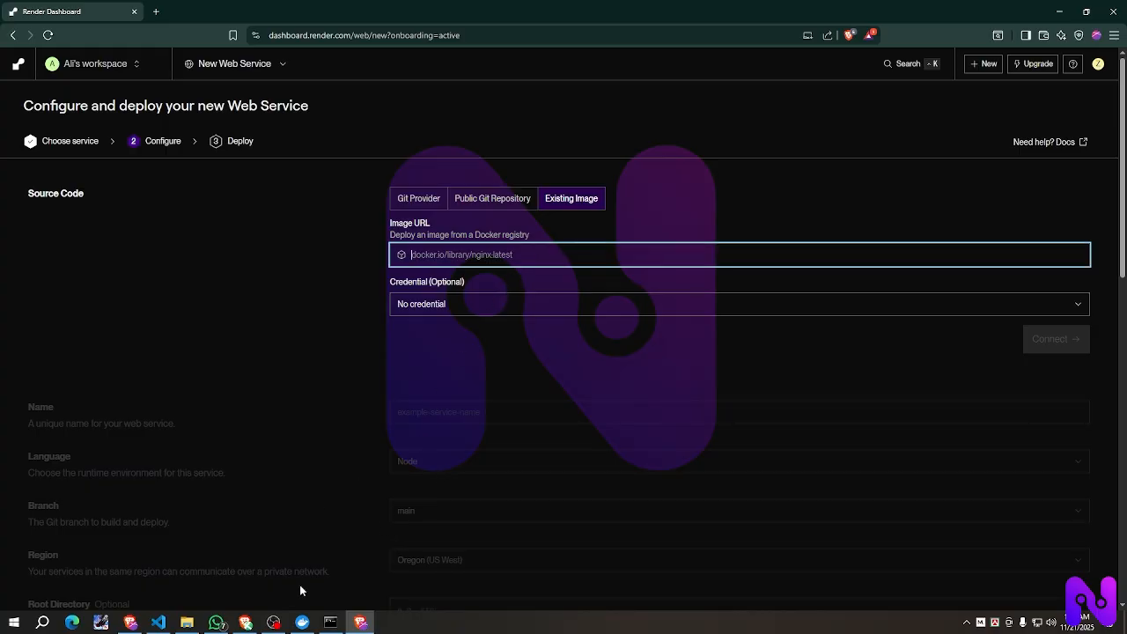
text(docker.n8n.io/n8nio/n8n)
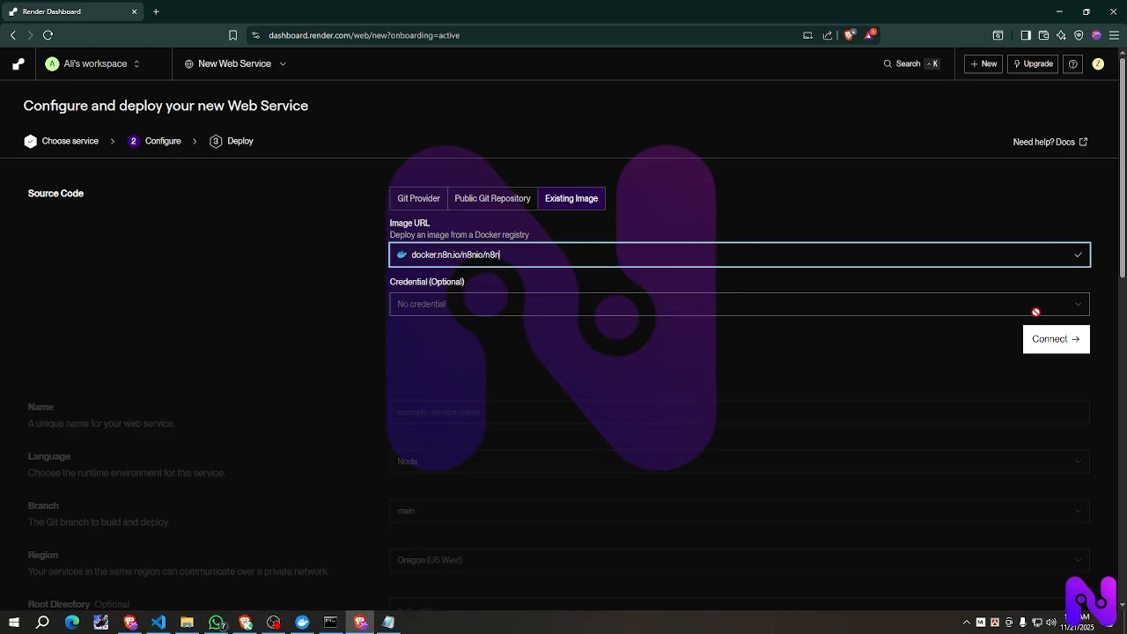
click(1059, 339)
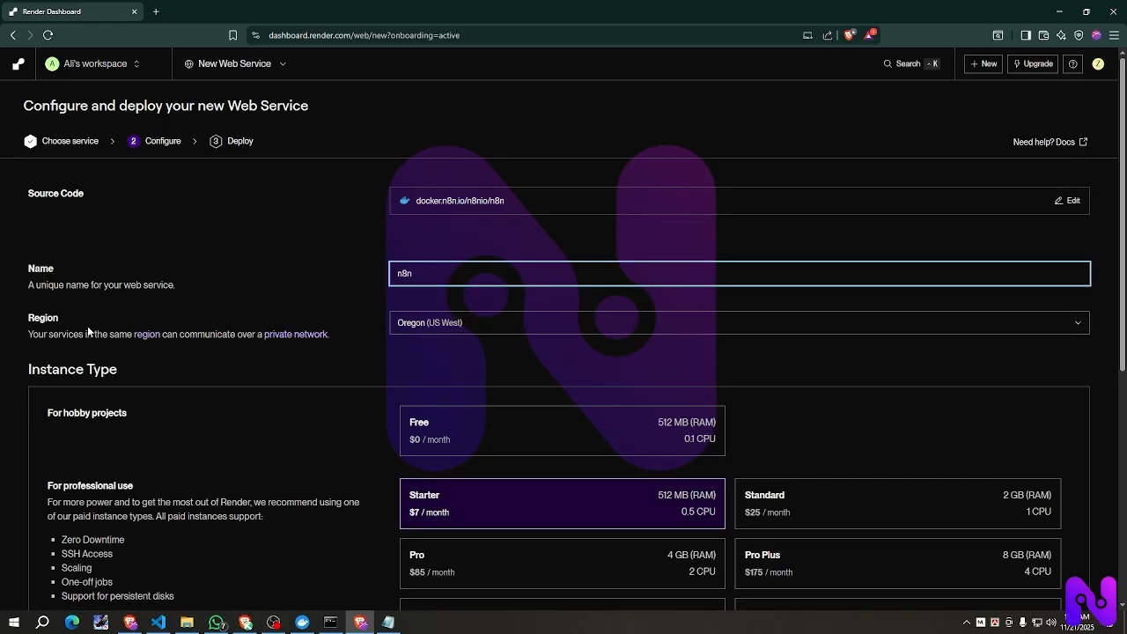
Step: Choose the Free instance type for the n8n web service and deploy it
click(482, 333)
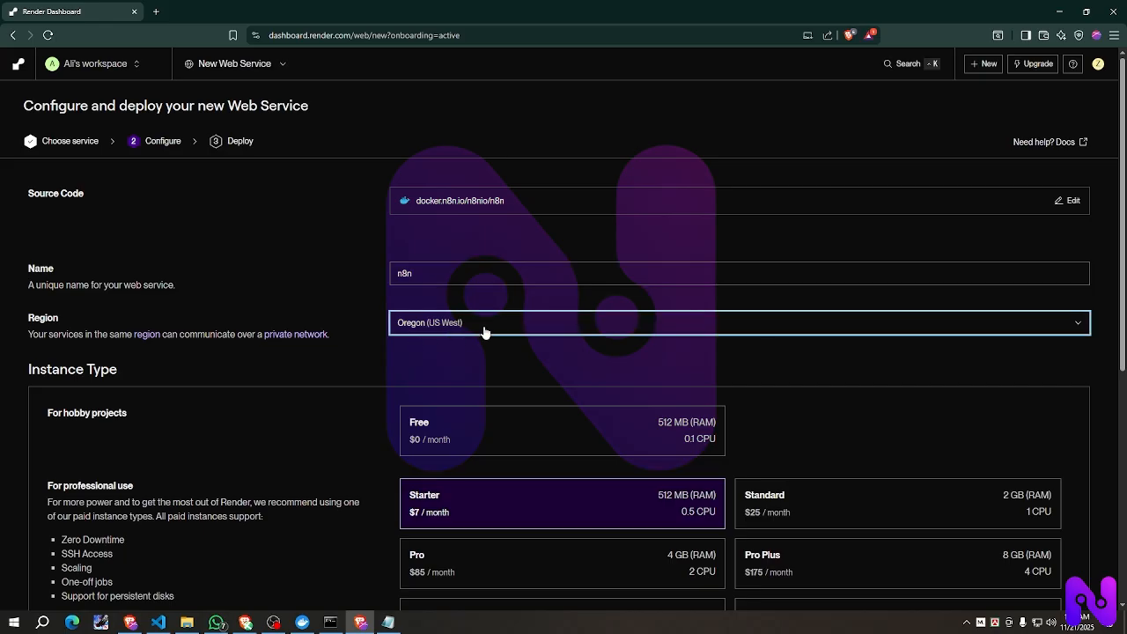
key(Escape)
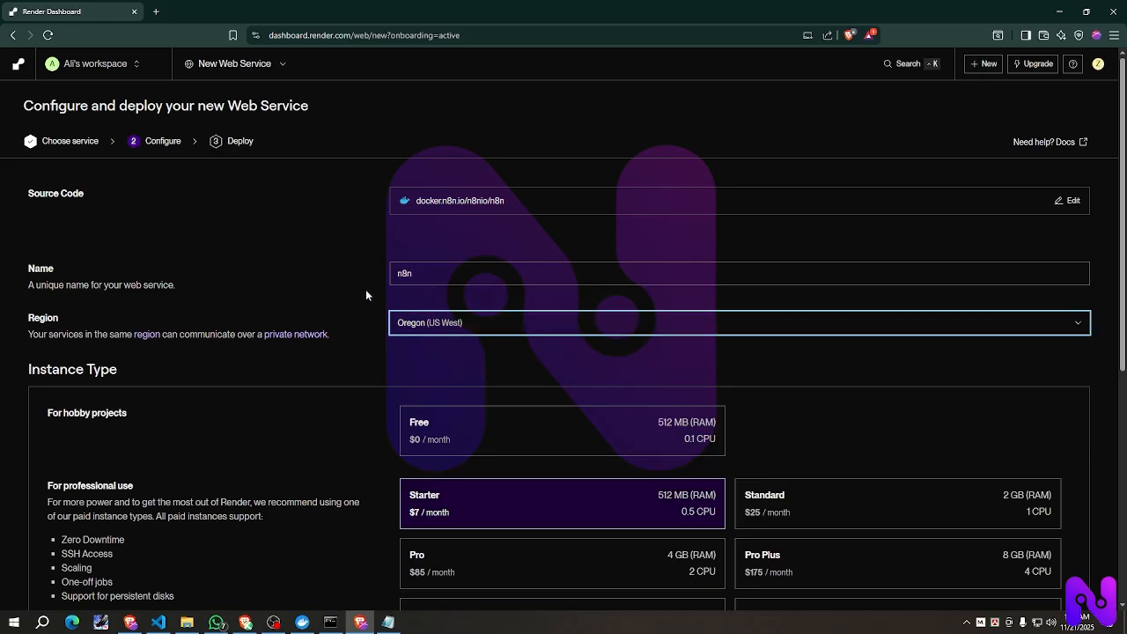
scroll(367, 287, down, 2)
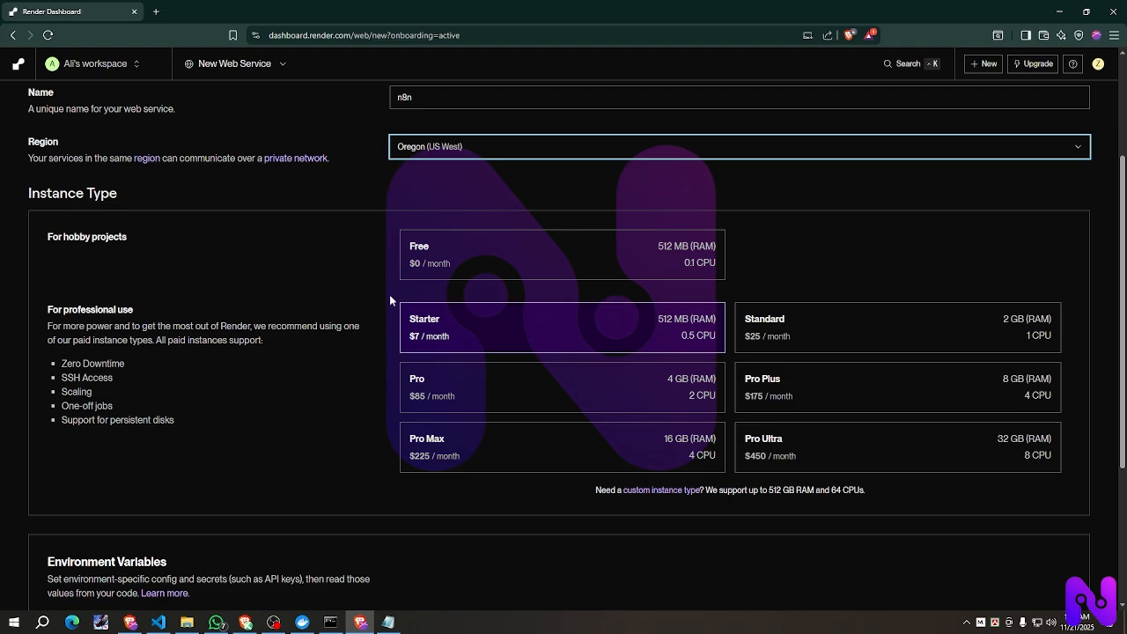
click(484, 259)
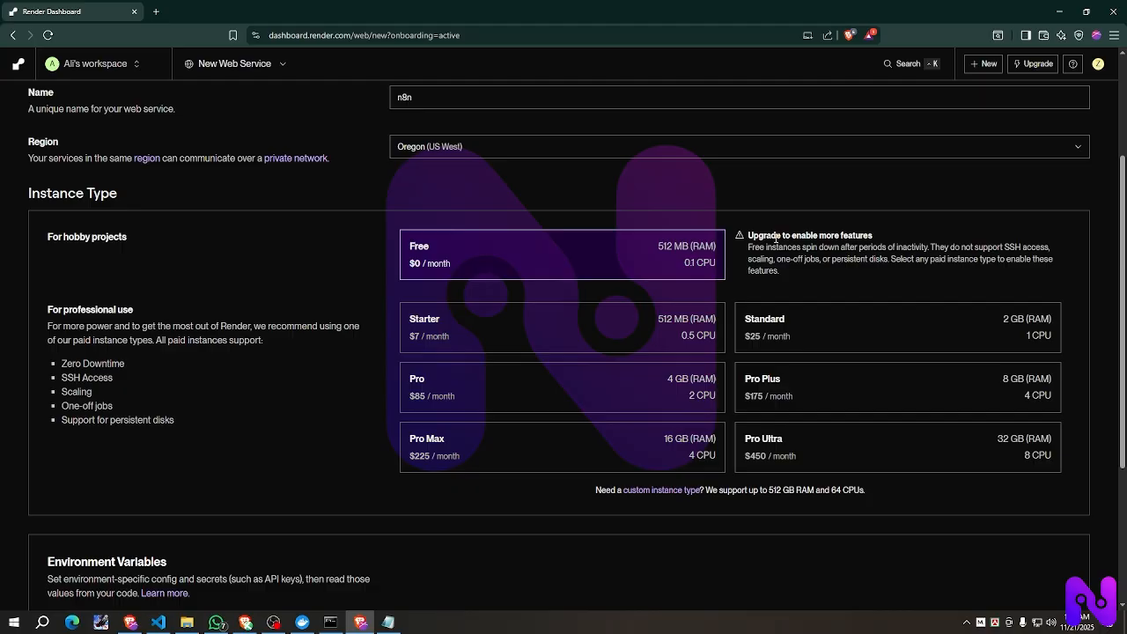
scroll(493, 285, down, 3)
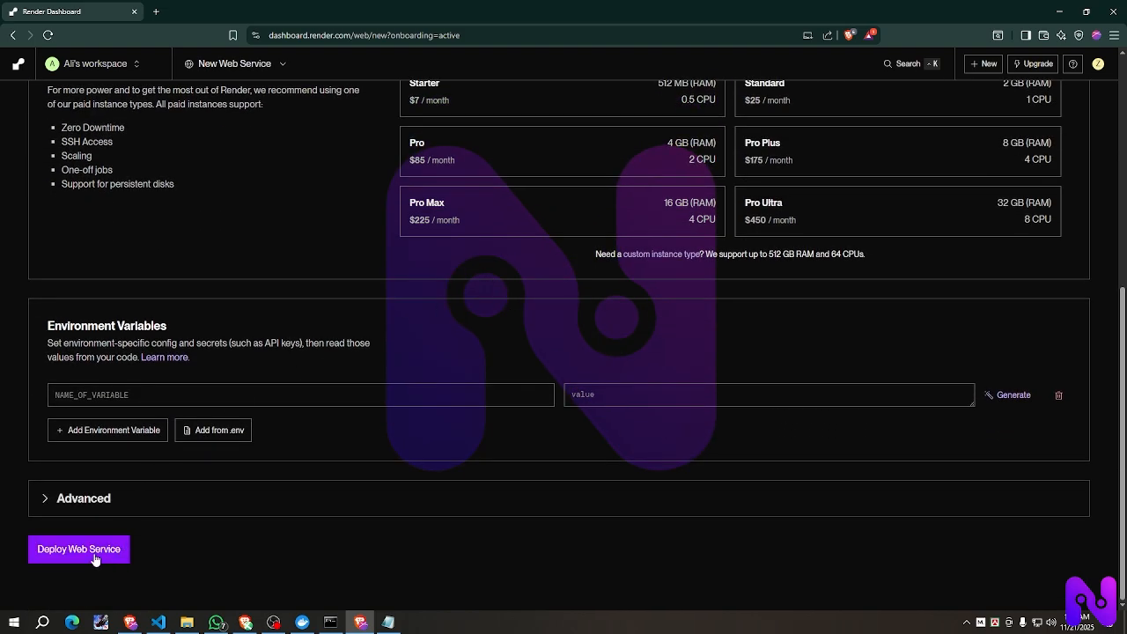
click(95, 554)
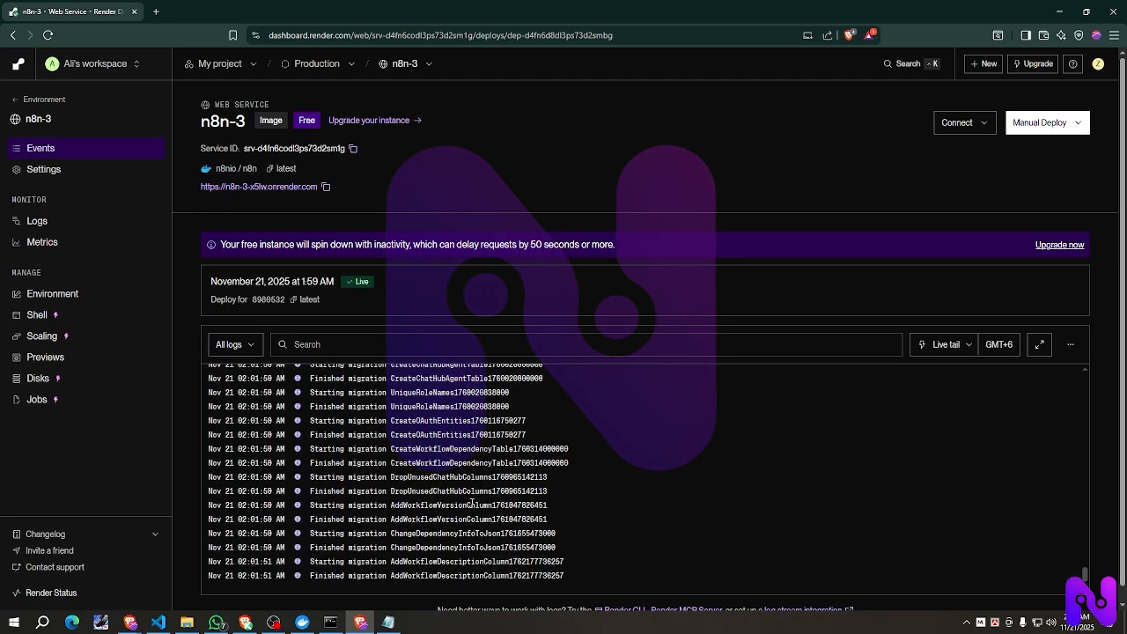
Step: Open the deployed n8n service's public onrender.com address in a new browser tab
click(261, 186)
middle_click(214, 7)
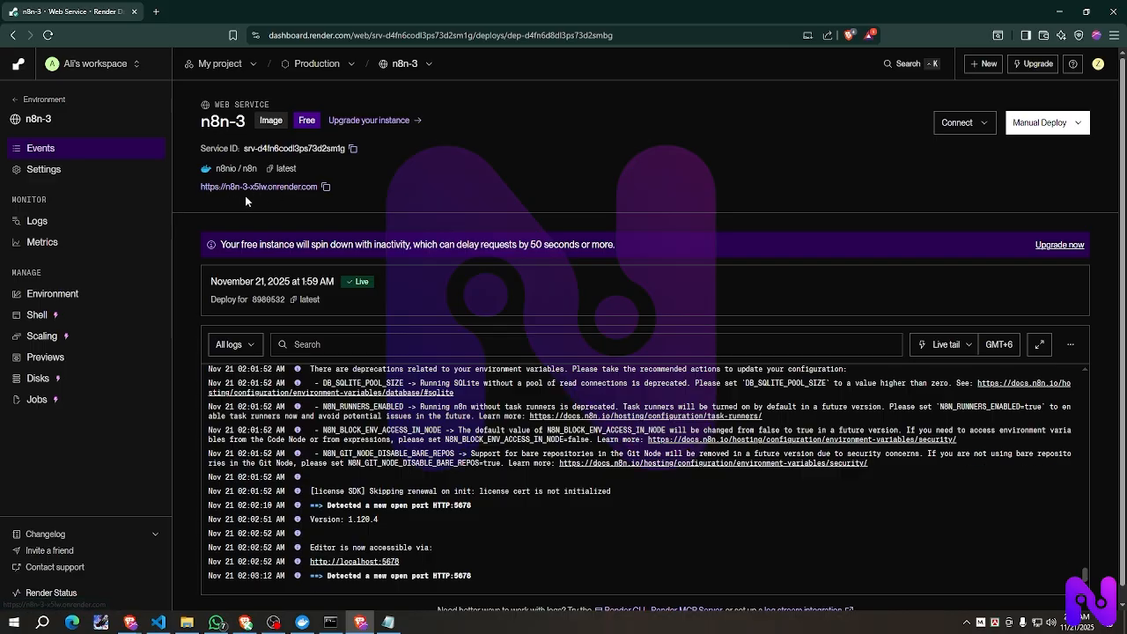
click(274, 187)
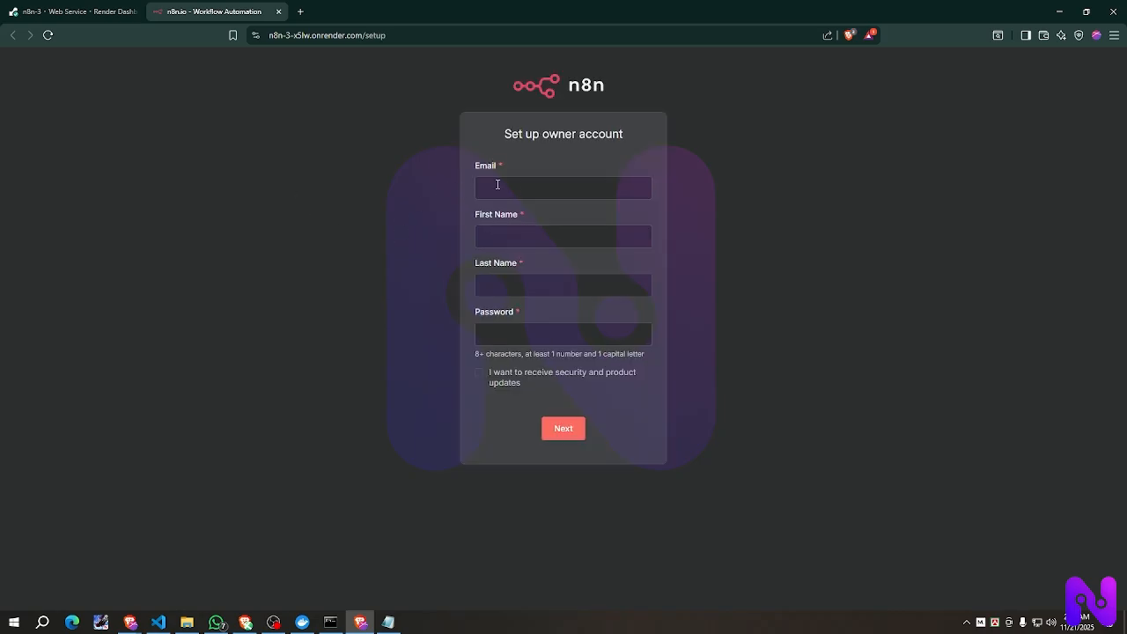
Step: Set up the n8n owner account with e-mail, first name, last name, password and product updates enabled, and save the password in the browser
click(548, 186)
text(z)
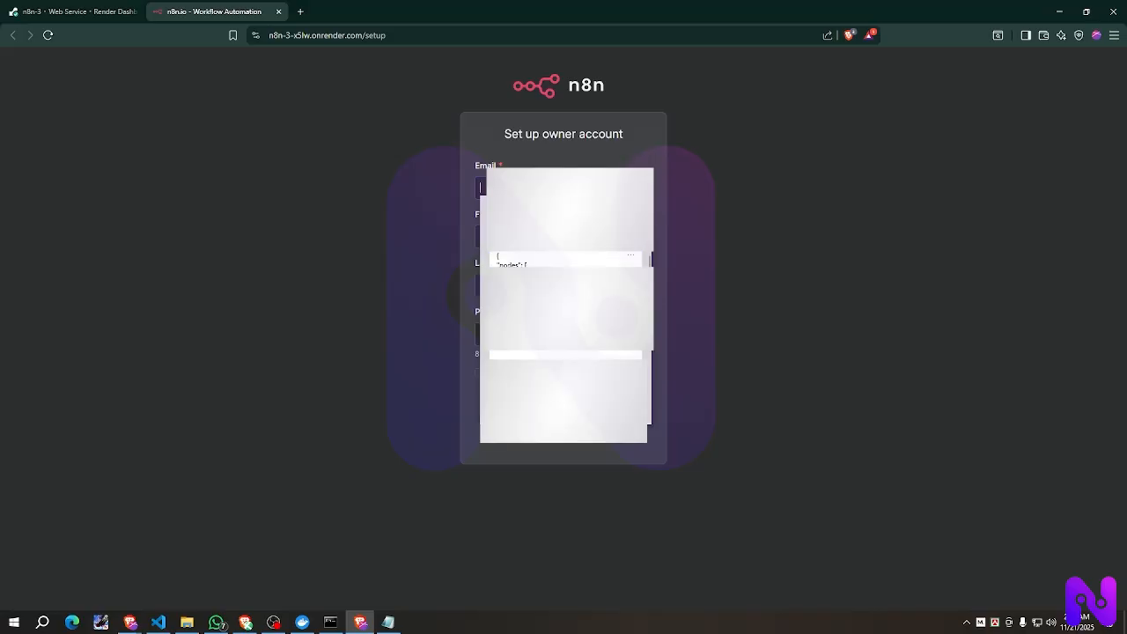
click(547, 216)
click(547, 334)
click(480, 373)
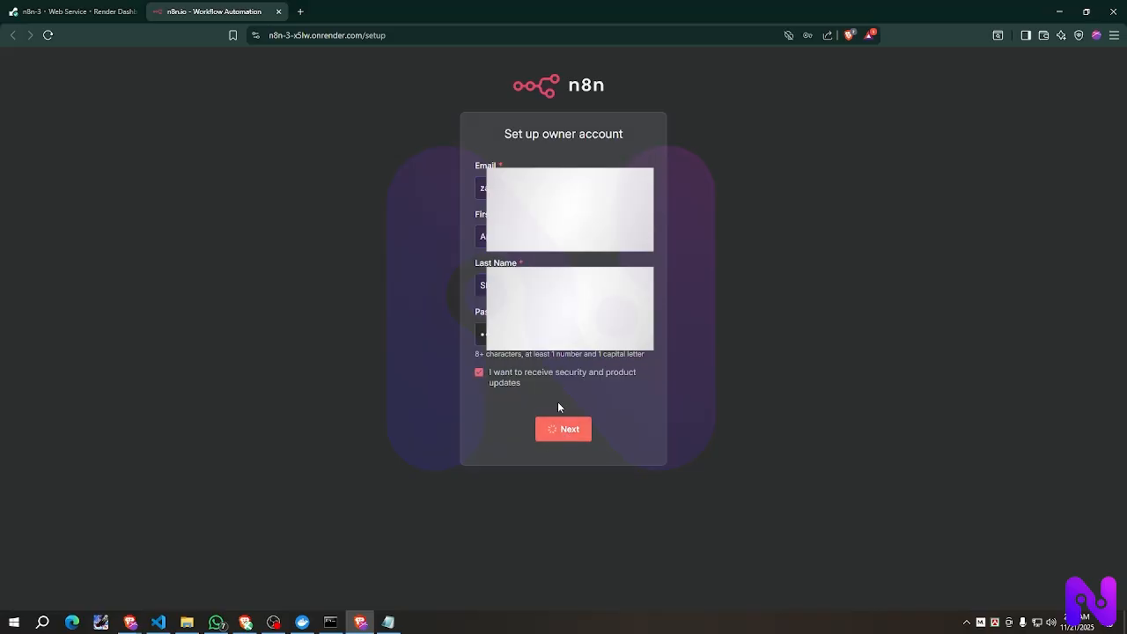
click(562, 422)
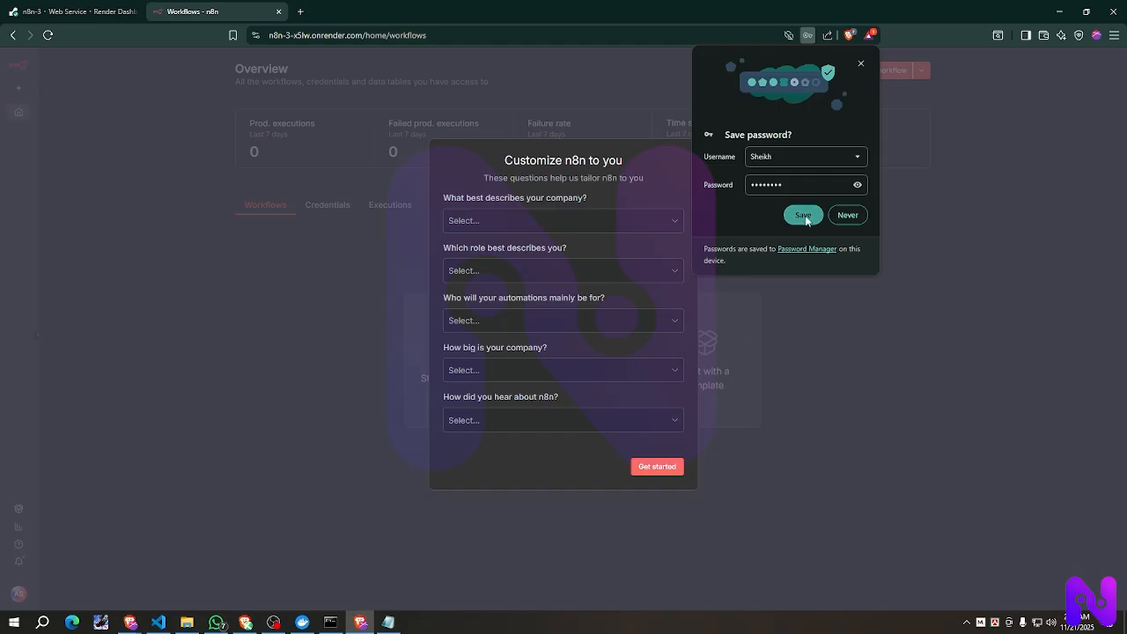
click(804, 217)
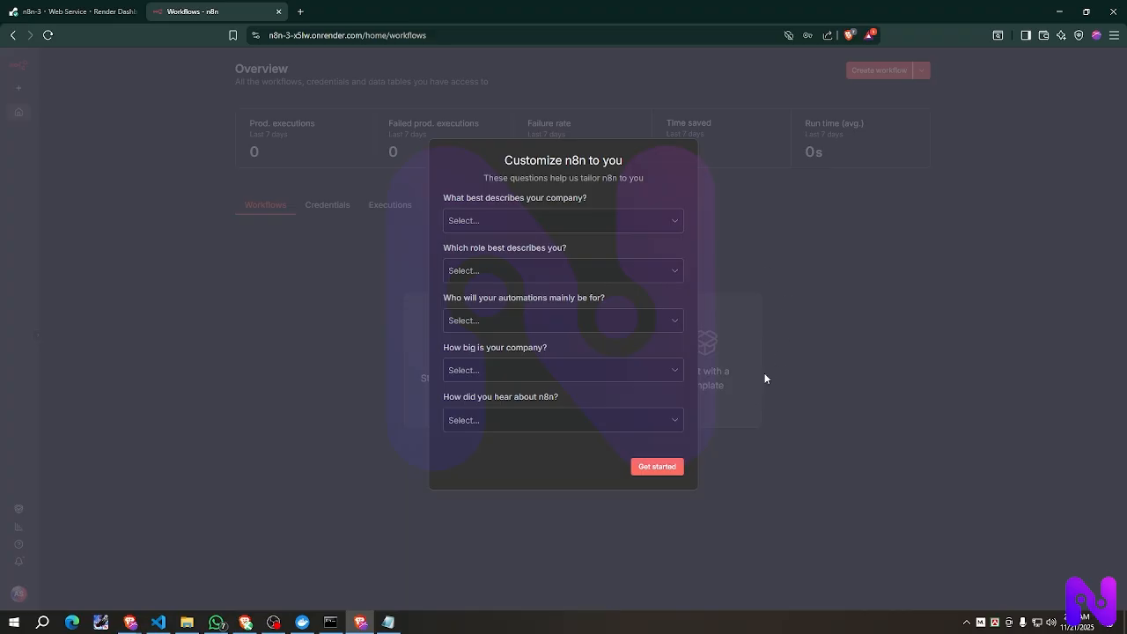
Step: Submit the n8n customization questionnaire without answers and request the free license key by e-mail
click(655, 467)
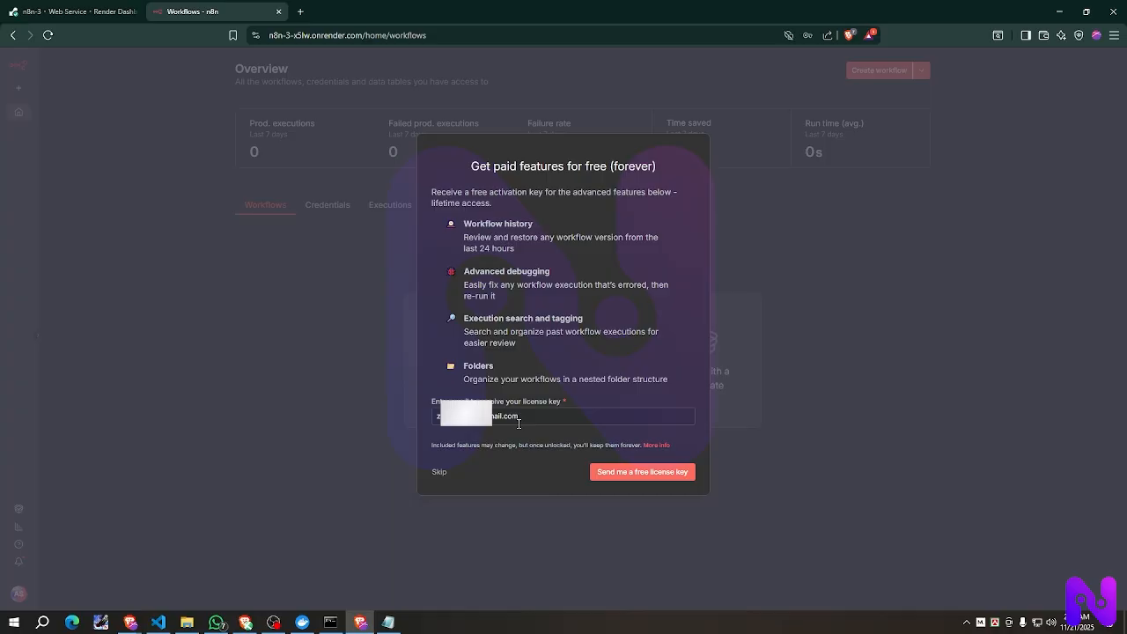
click(637, 481)
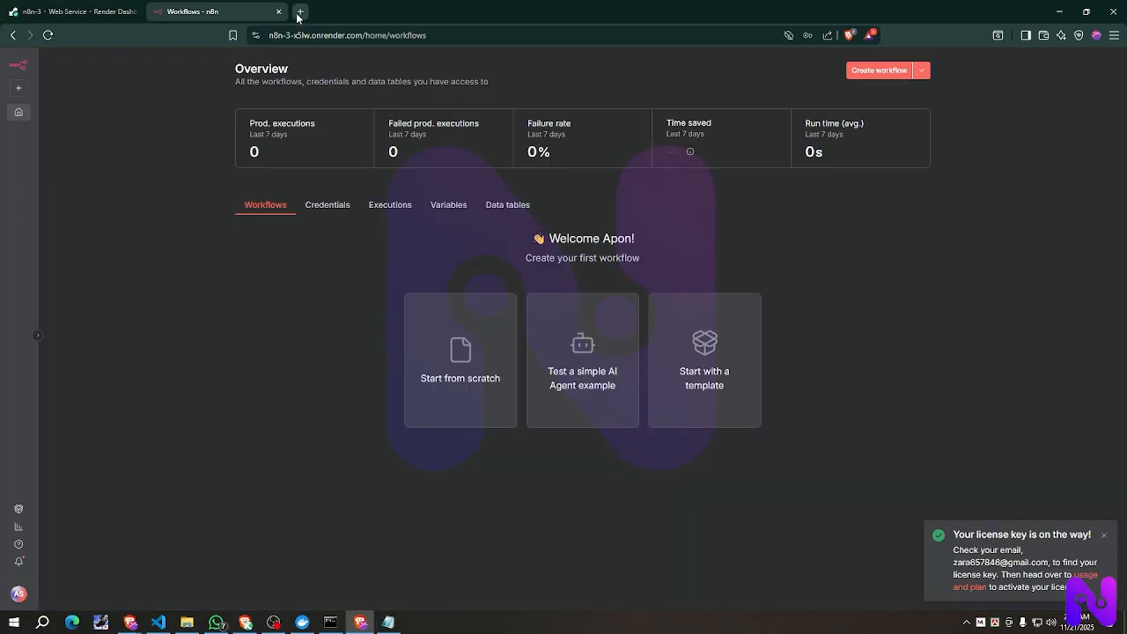
Step: Search for gmail in a new browser tab, go to the inbox and open the n8n.io license key e-mail
click(300, 13)
text(ga)
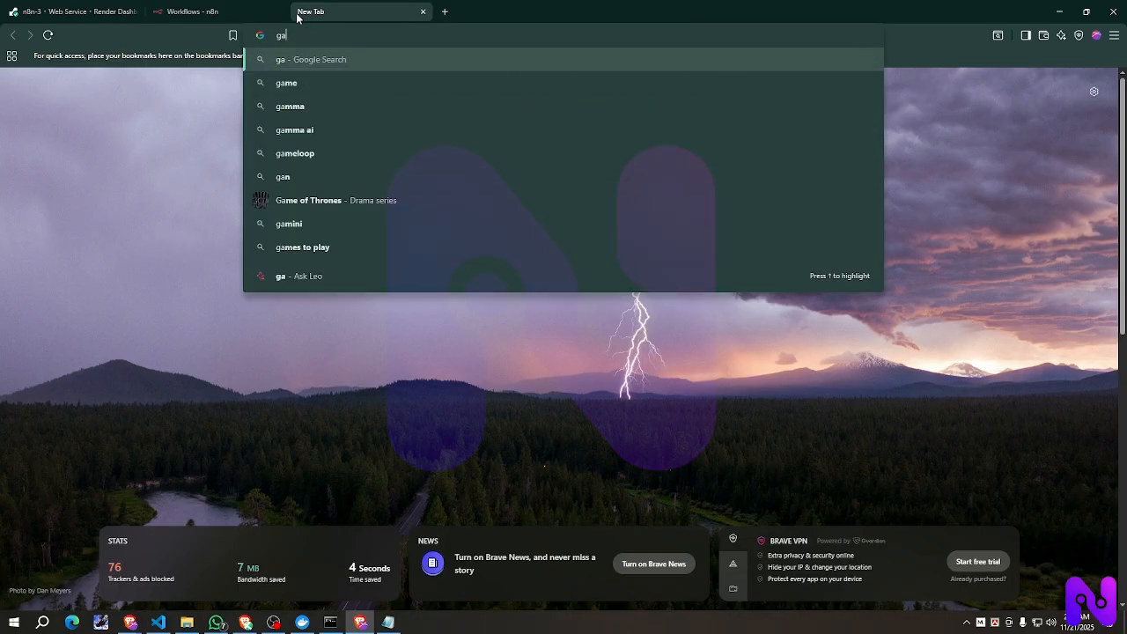
key(BackSpace)
text(mail)
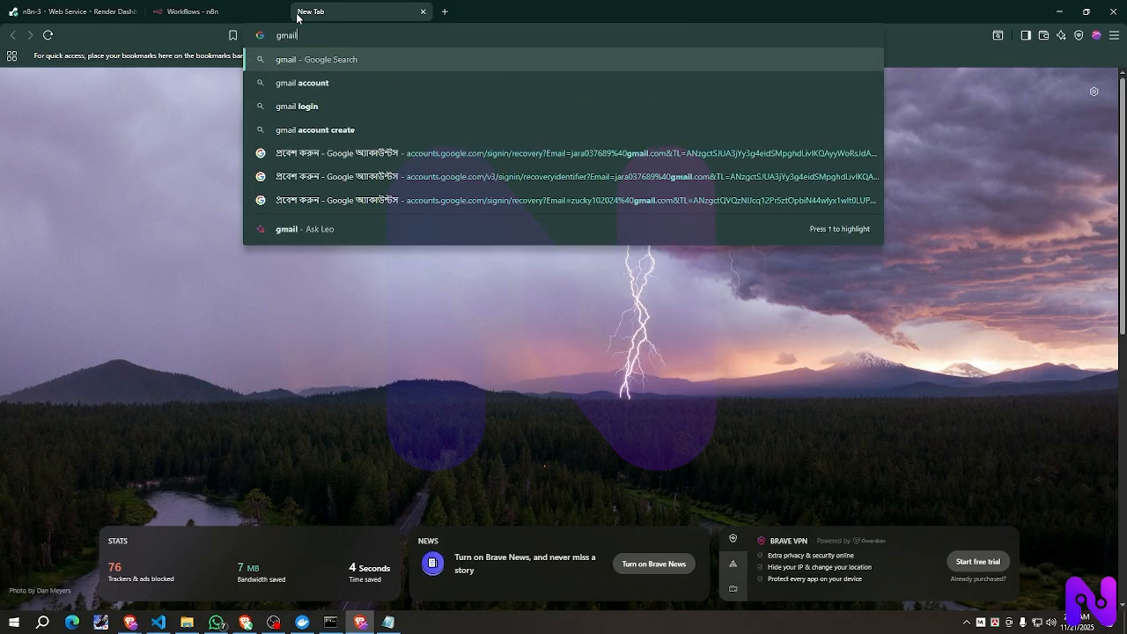
key(Return)
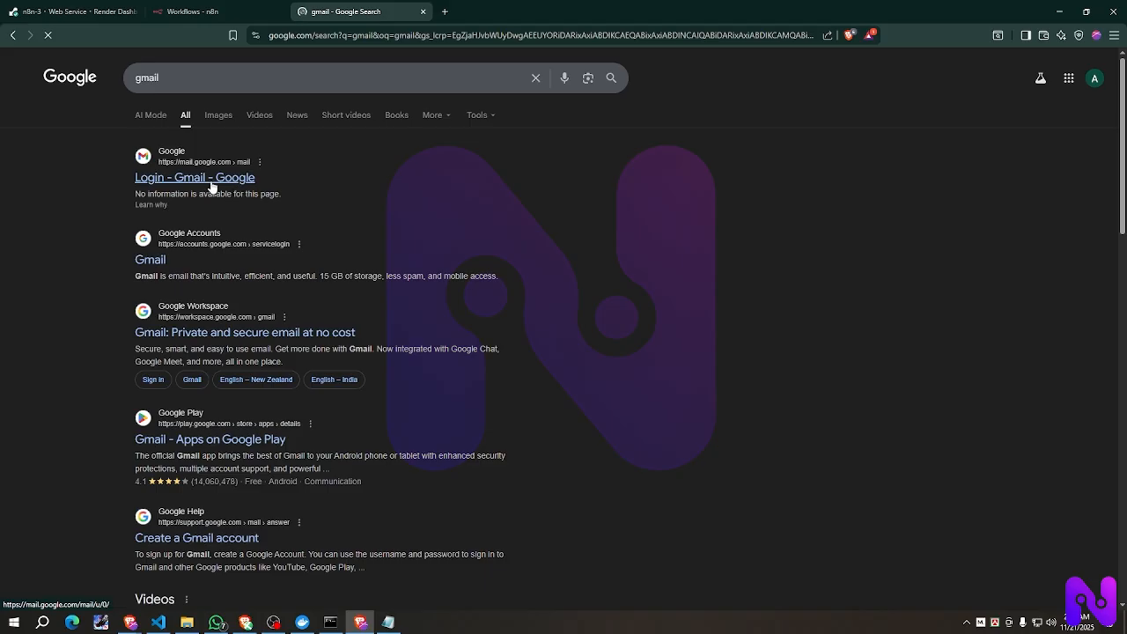
click(211, 186)
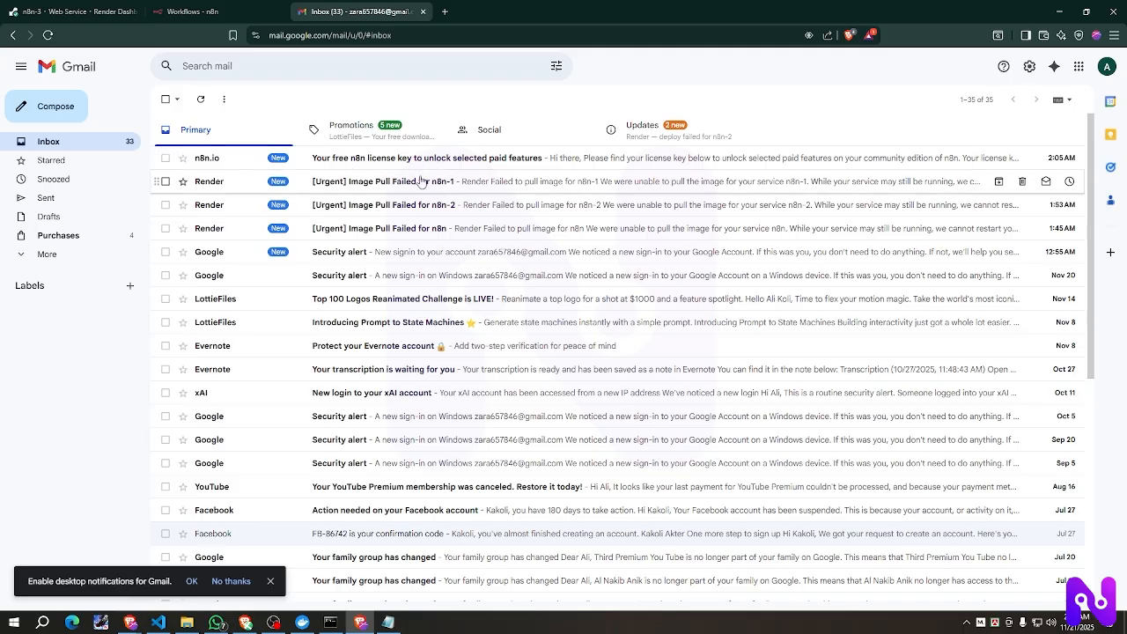
click(393, 167)
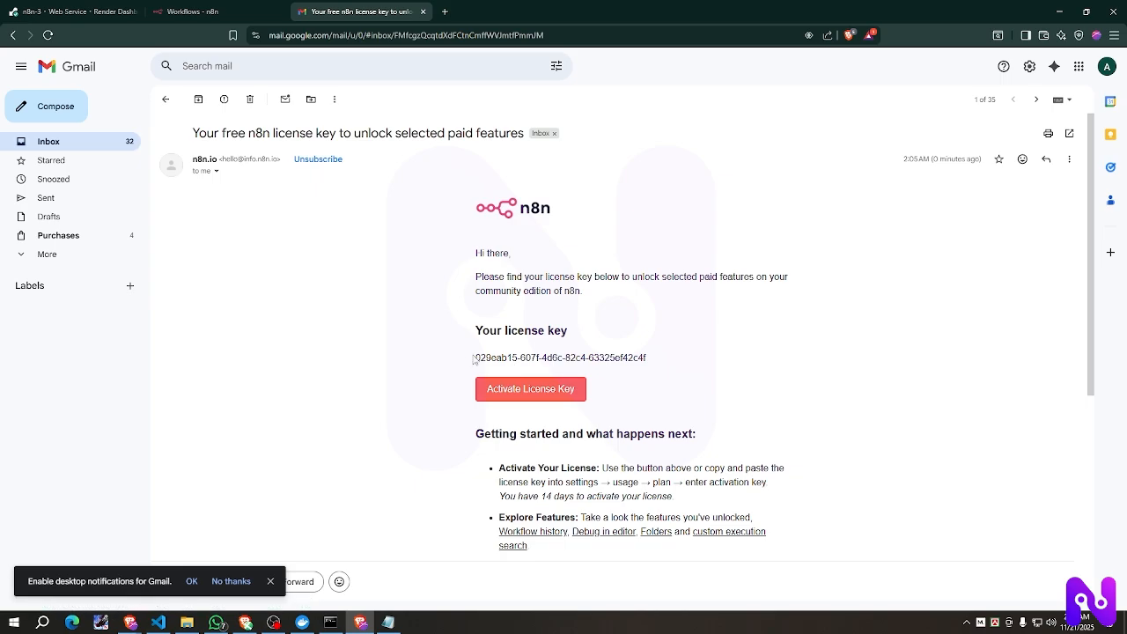
Step: Try to activate the n8n license key through the activation link in the e-mail
drag(472, 357, 670, 377)
click(618, 368)
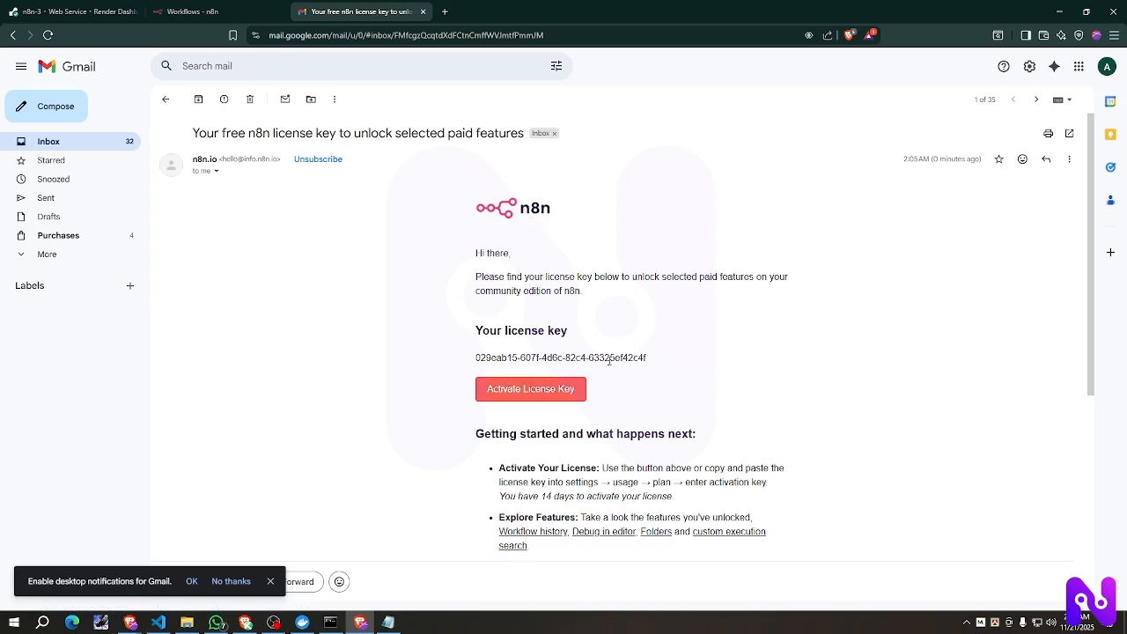
click(505, 390)
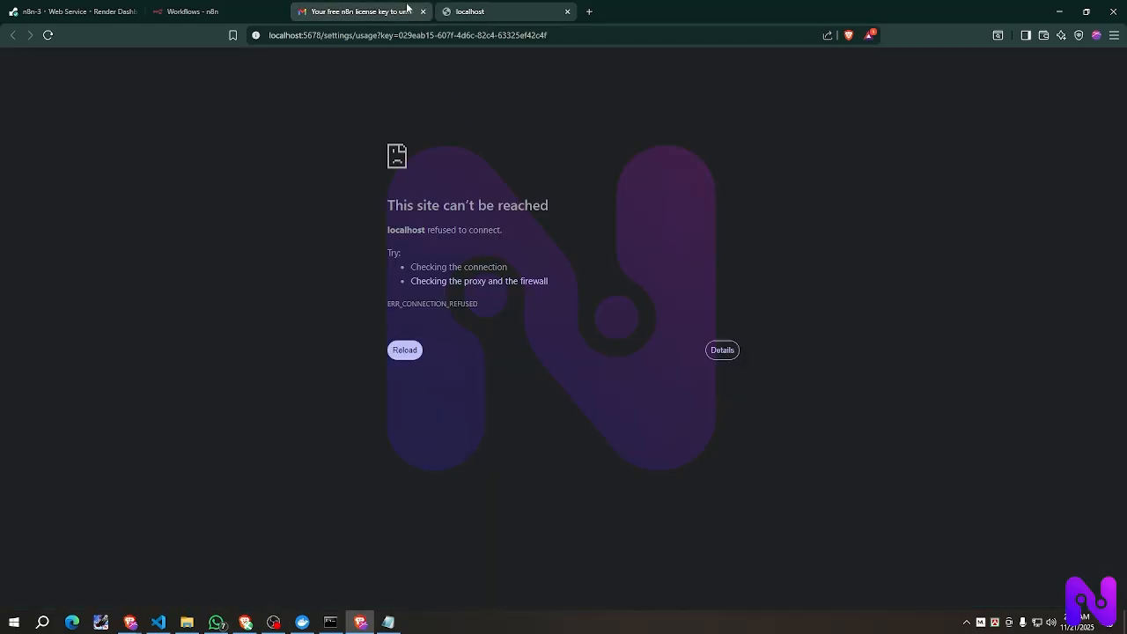
Step: Return to the n8n.io license e-mail in Gmail and copy the license key
click(400, 10)
click(496, 10)
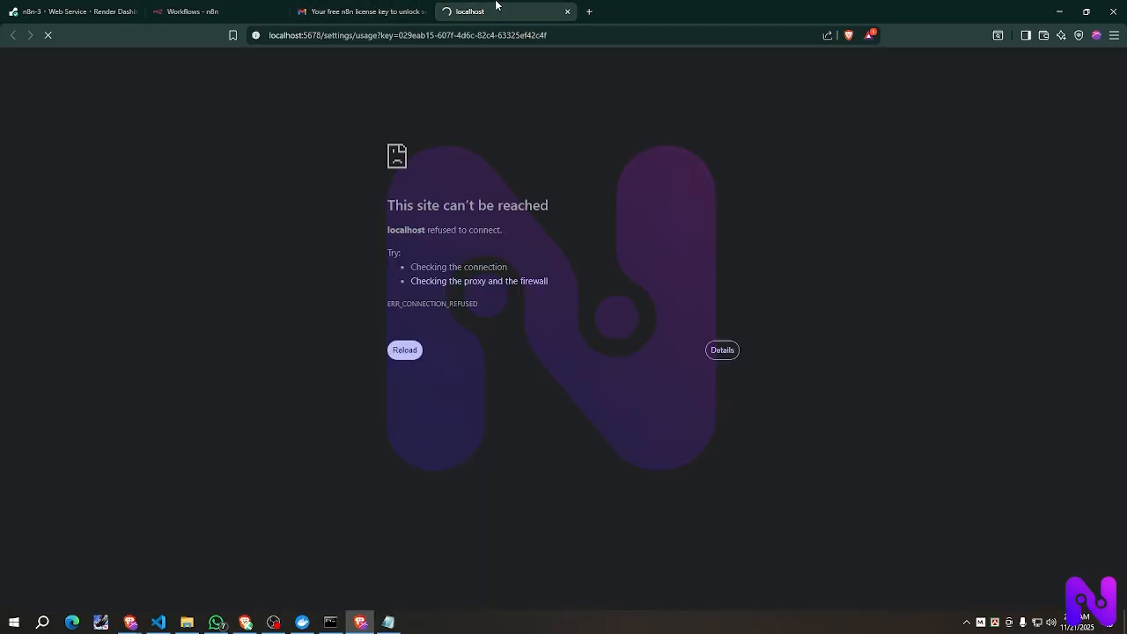
click(371, 13)
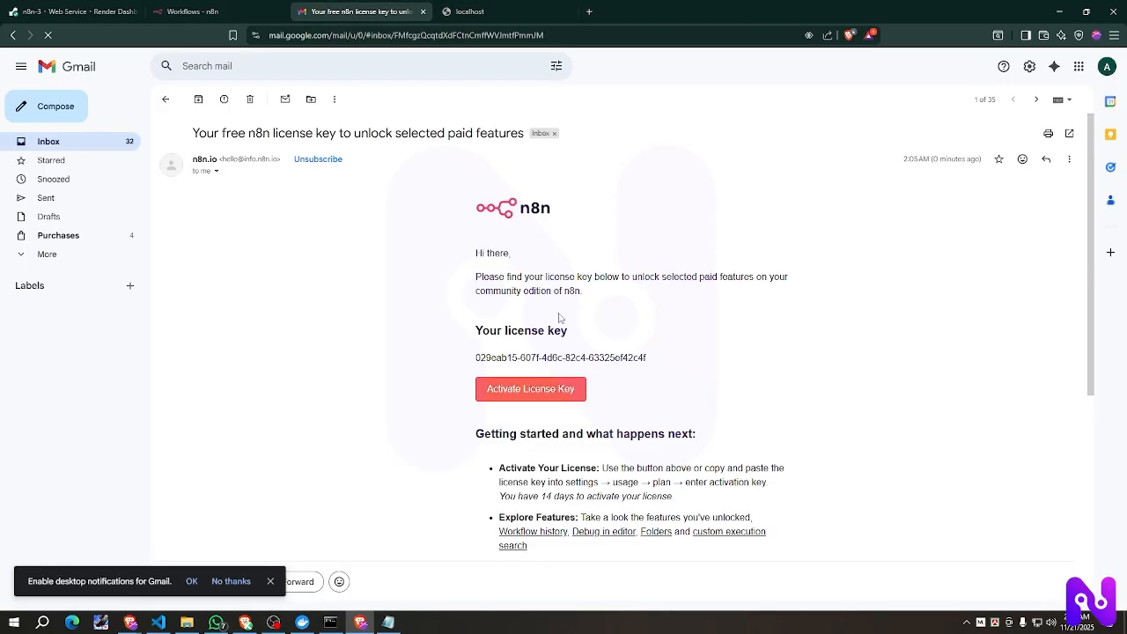
drag(472, 359, 692, 355)
key(ctrl+c)
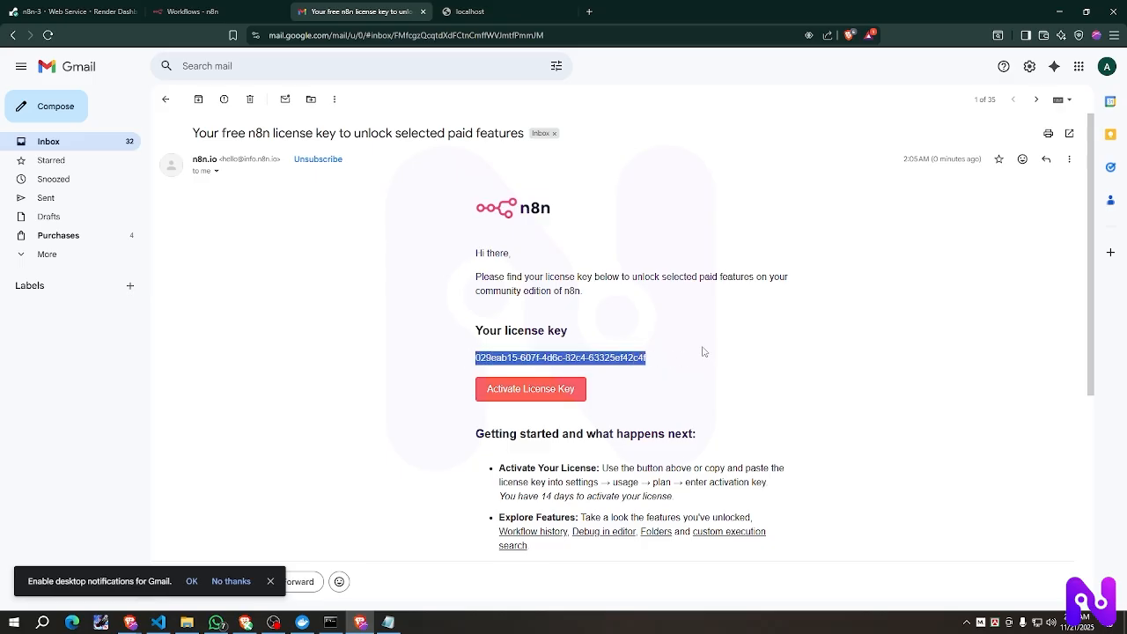
Step: Open the usage and plan settings in the hosted n8n instance, enter the copied license key as activation key and activate it
click(194, 11)
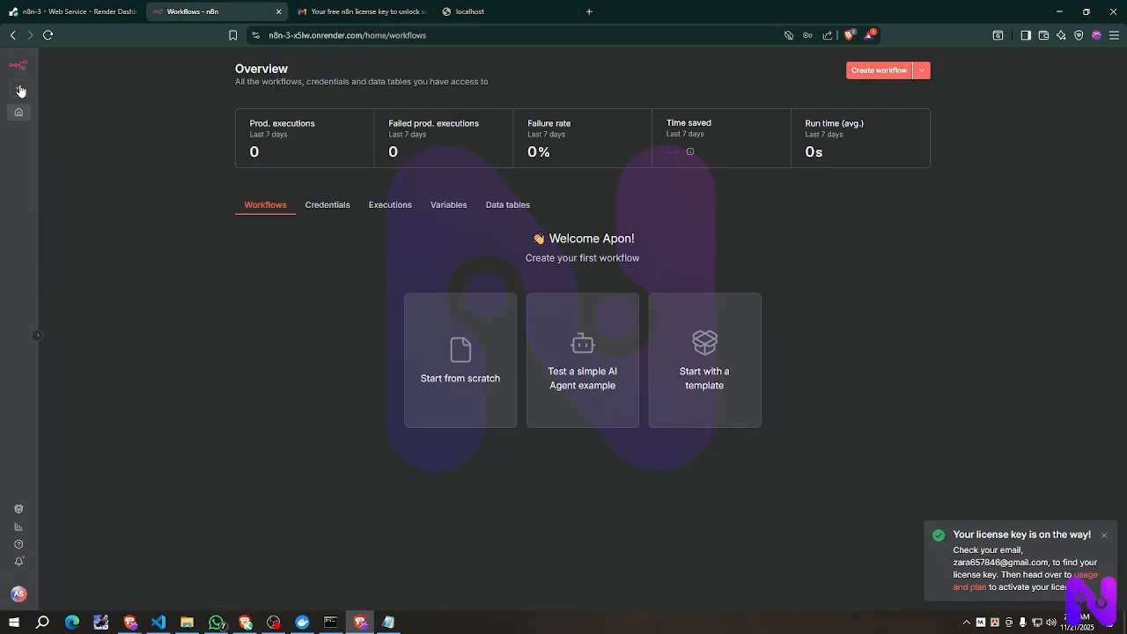
click(18, 593)
click(77, 572)
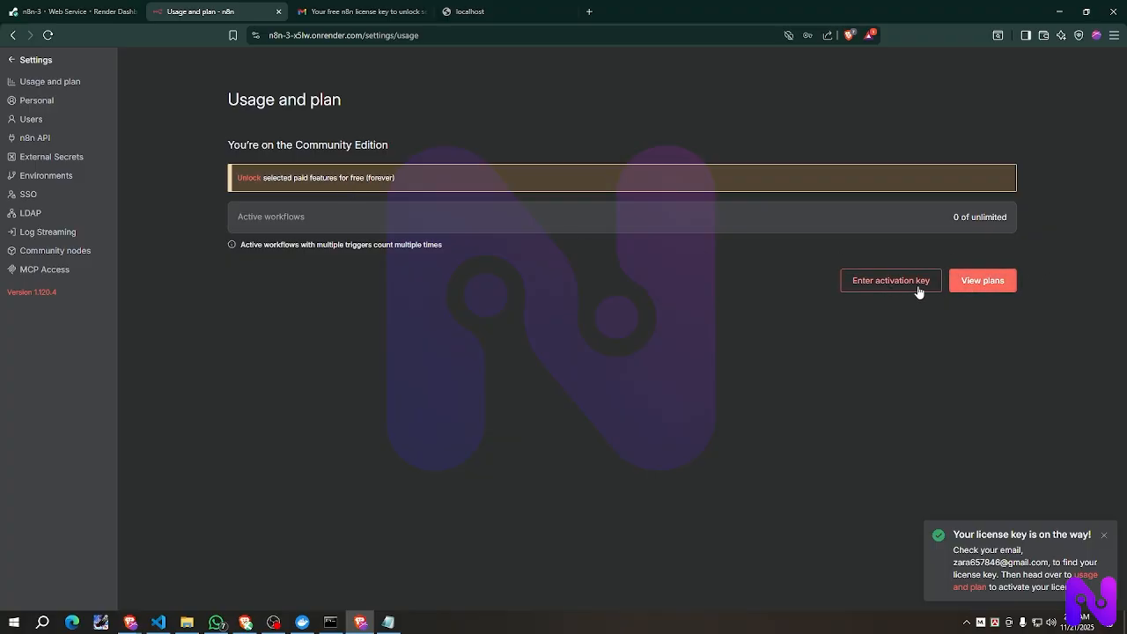
click(877, 284)
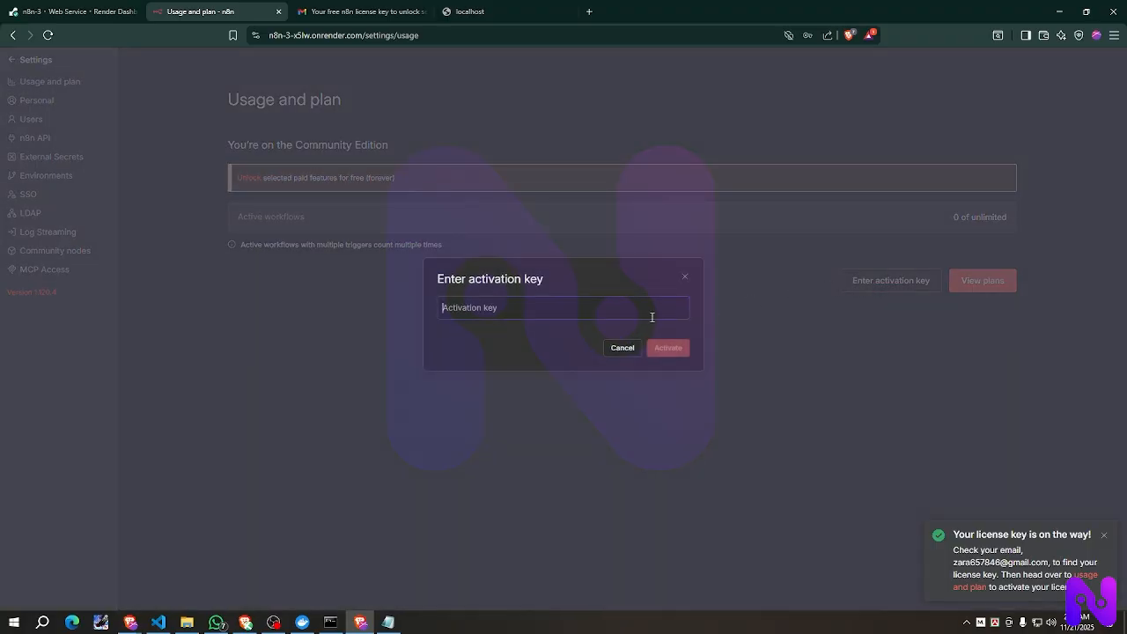
key(ctrl+v)
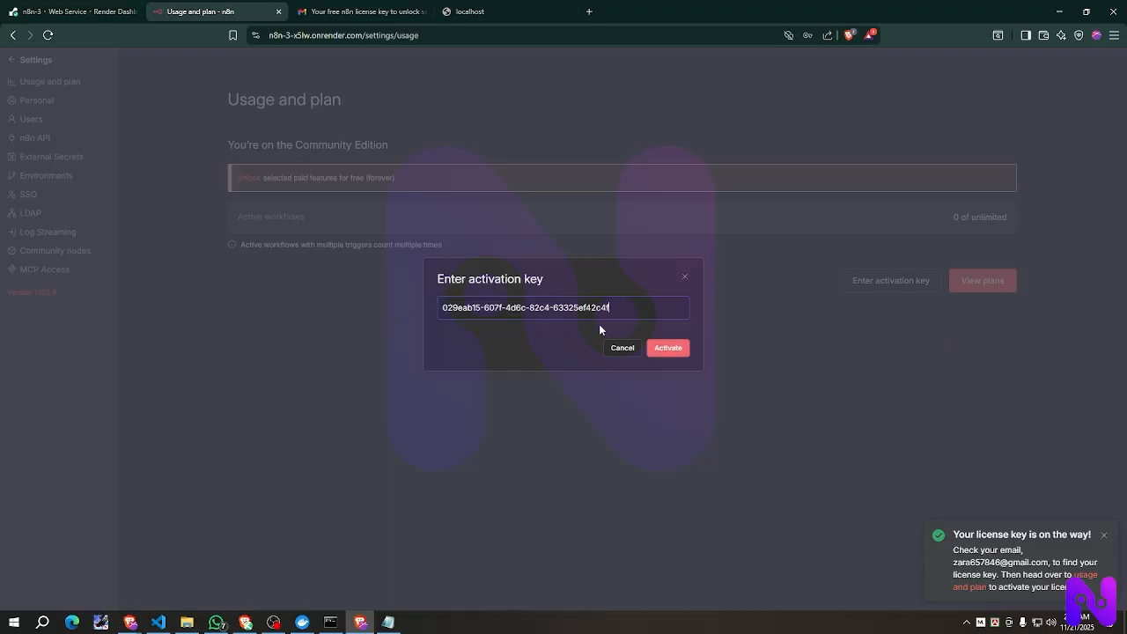
click(670, 349)
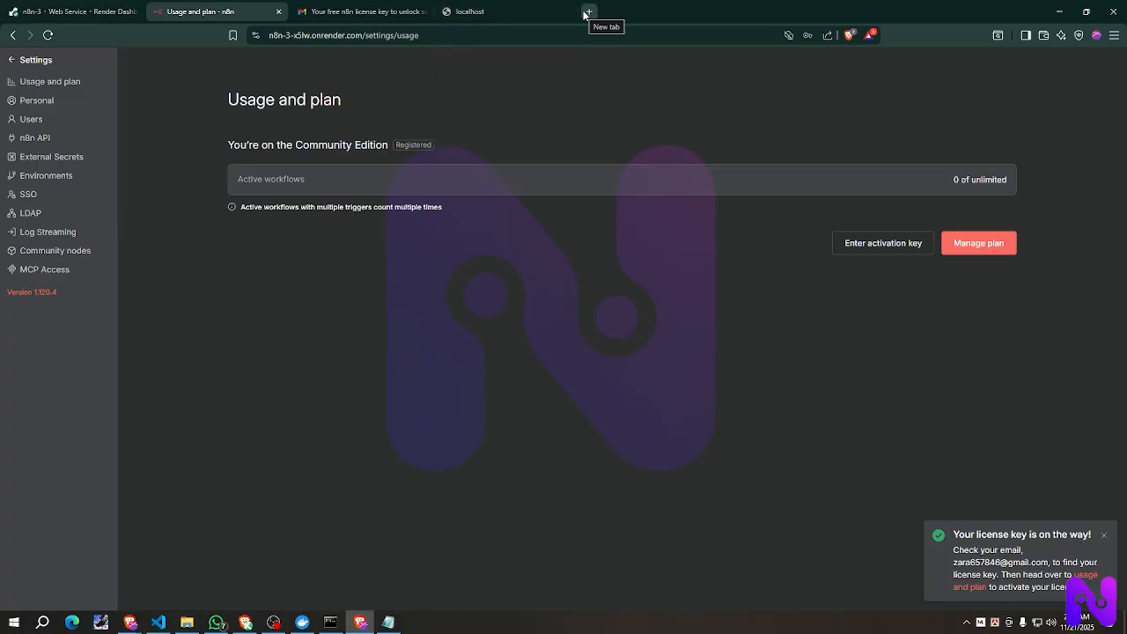
Step: Search for "corn job" in a new browser tab and open the cron-job.org website
click(587, 13)
click(567, 34)
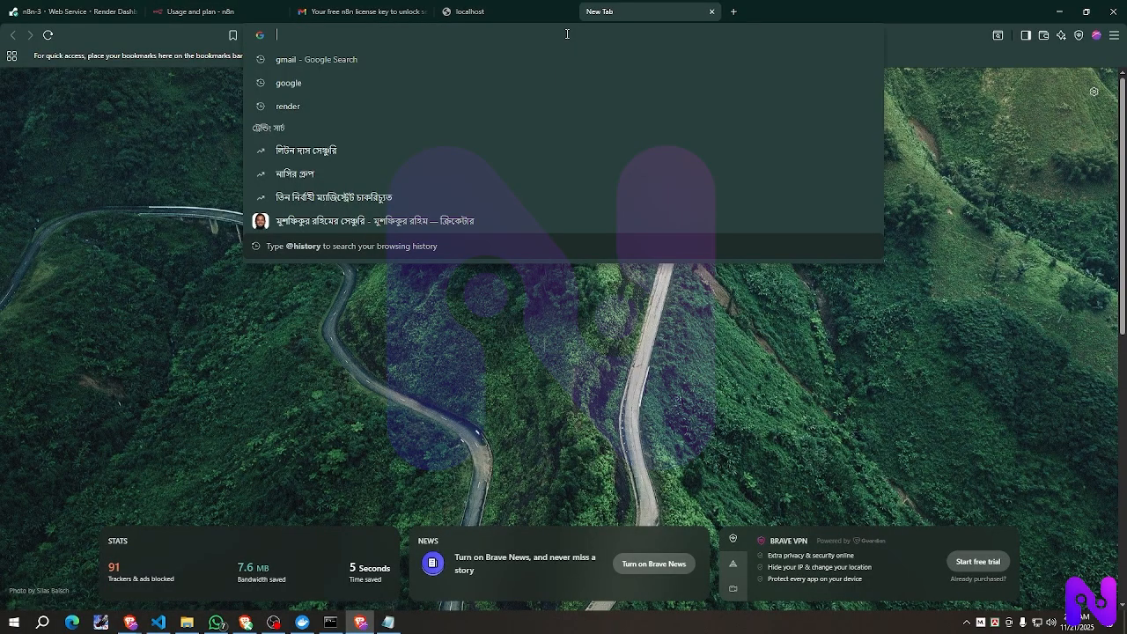
text(c)
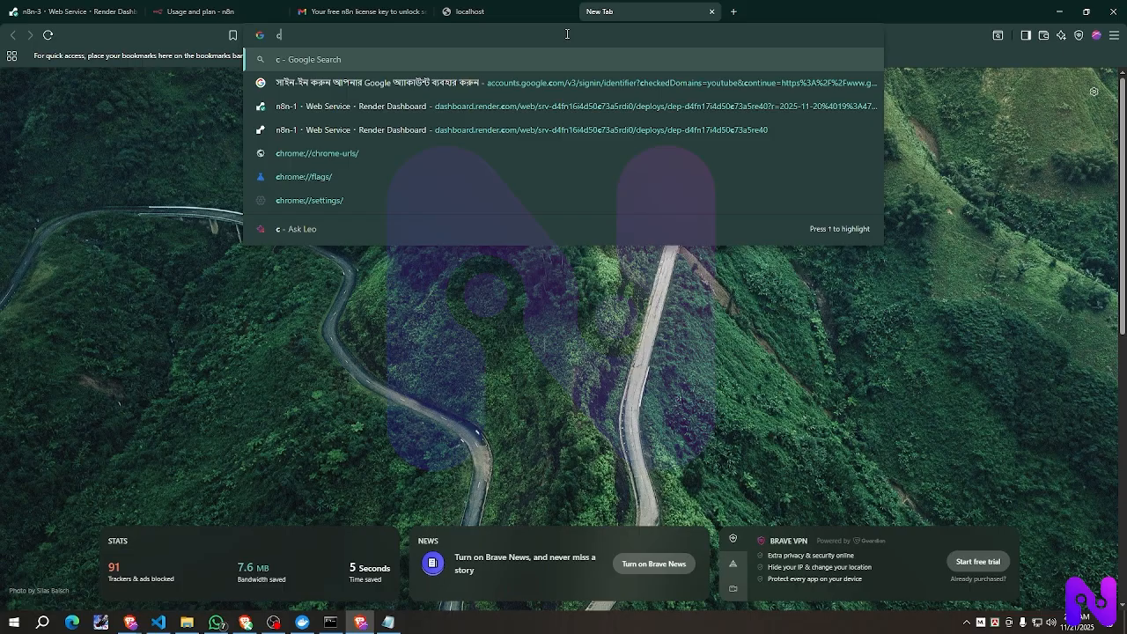
text(orn job)
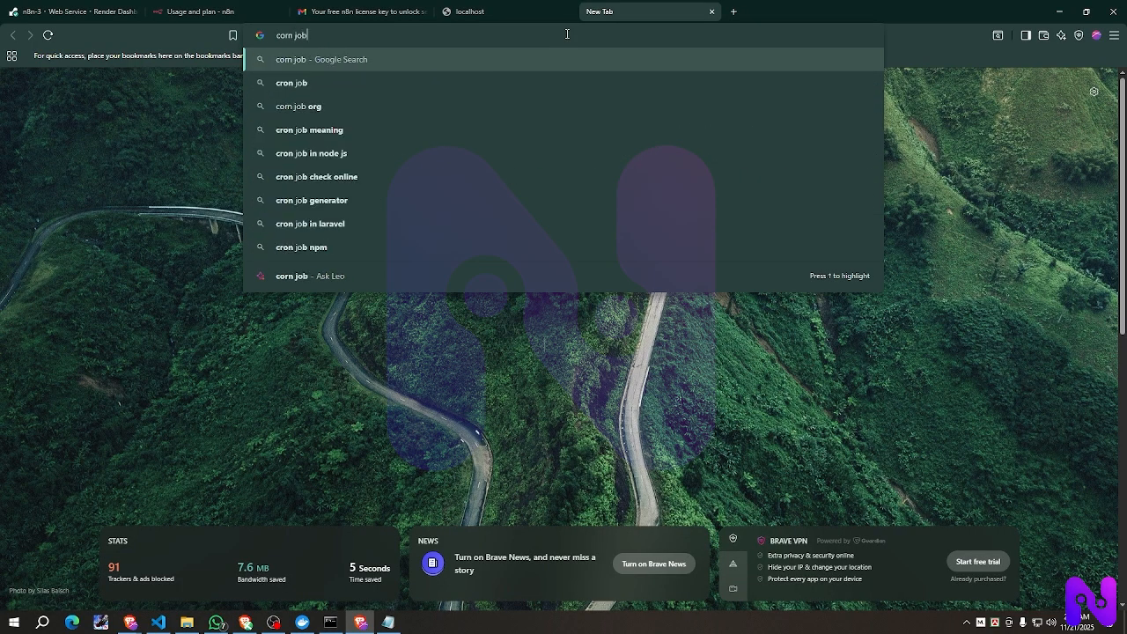
key(Return)
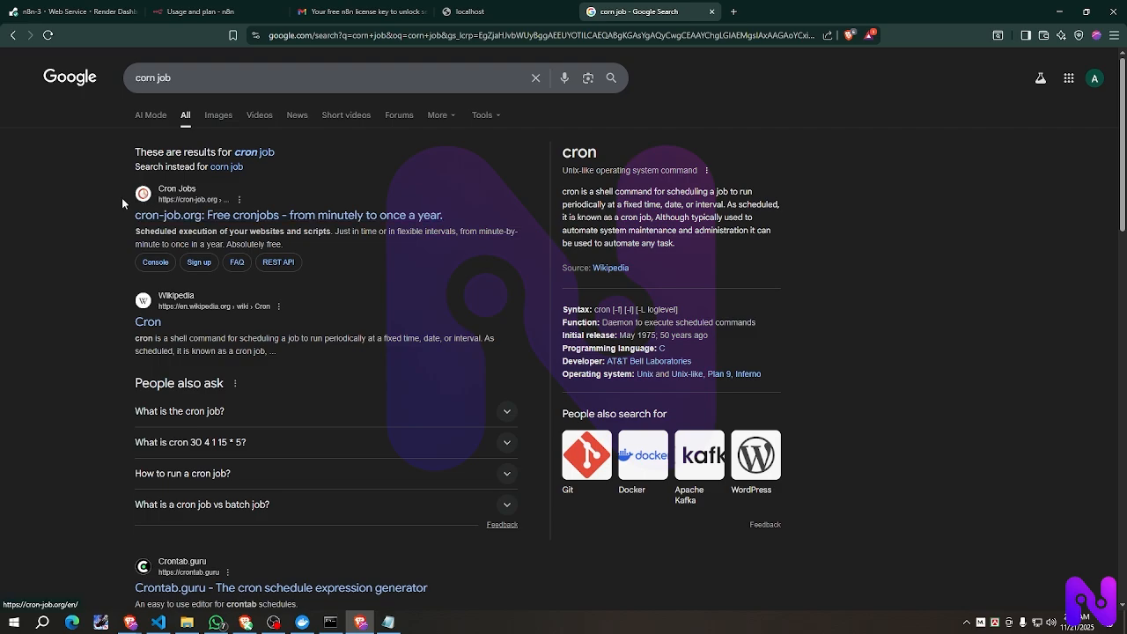
click(249, 217)
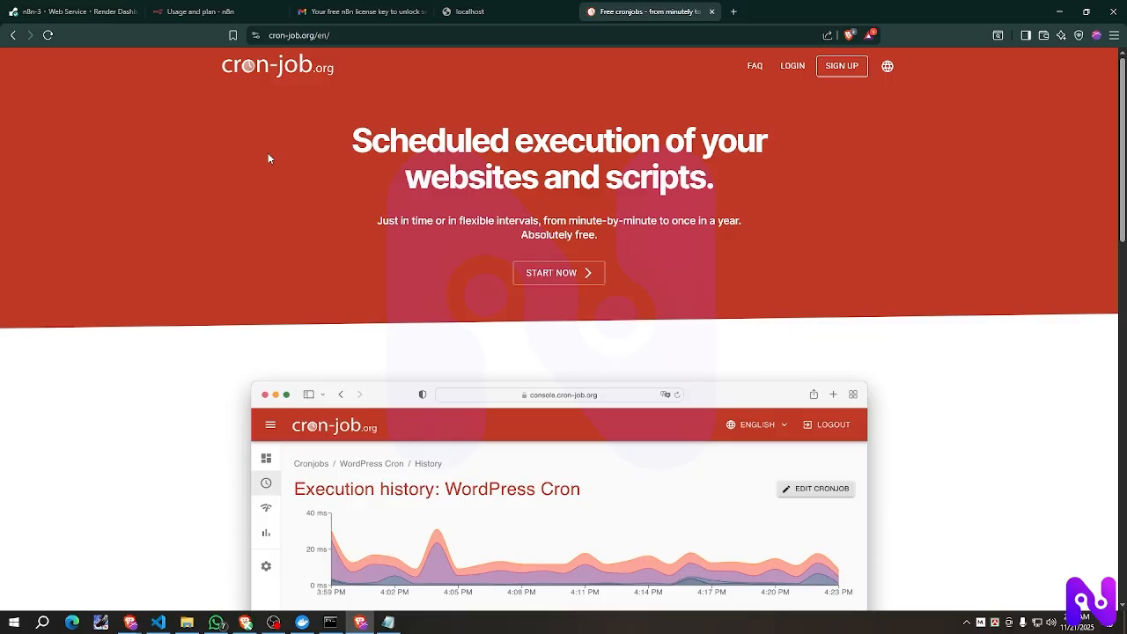
click(75, 12)
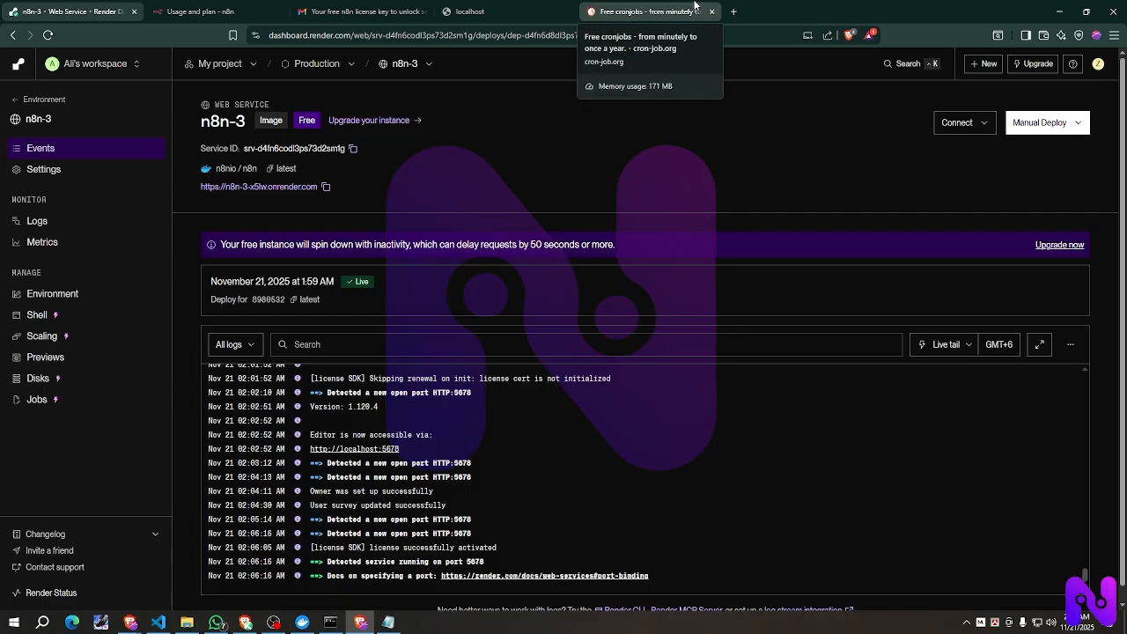
click(694, 6)
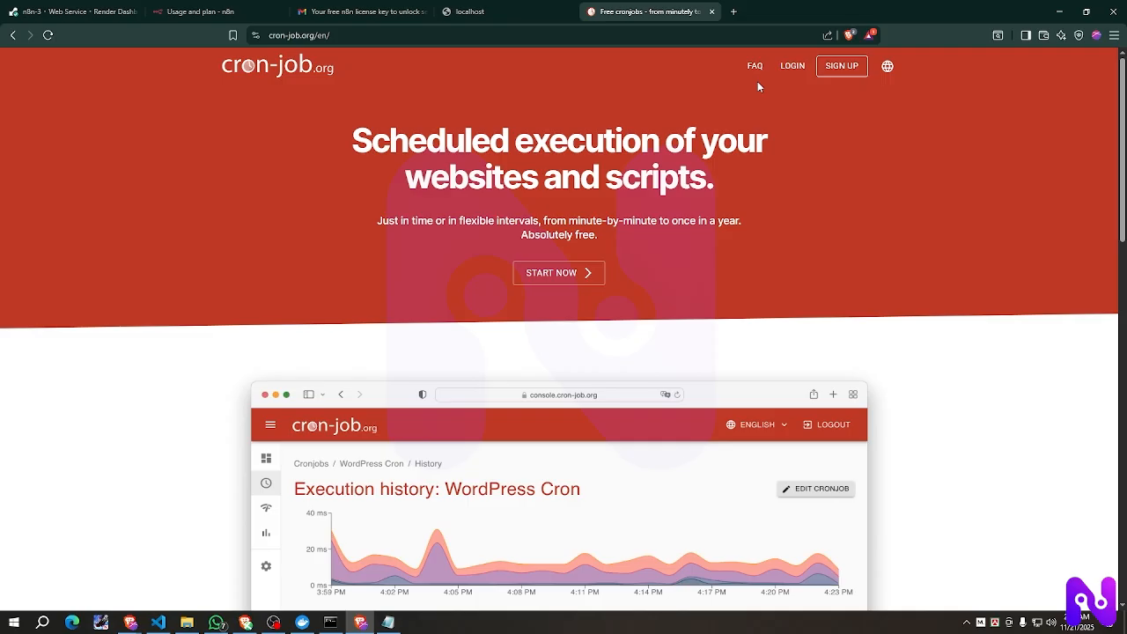
Step: Sign up for cron-job.org with name, e-mail and password, accept the terms and privacy policy, and save the password in the browser
click(841, 69)
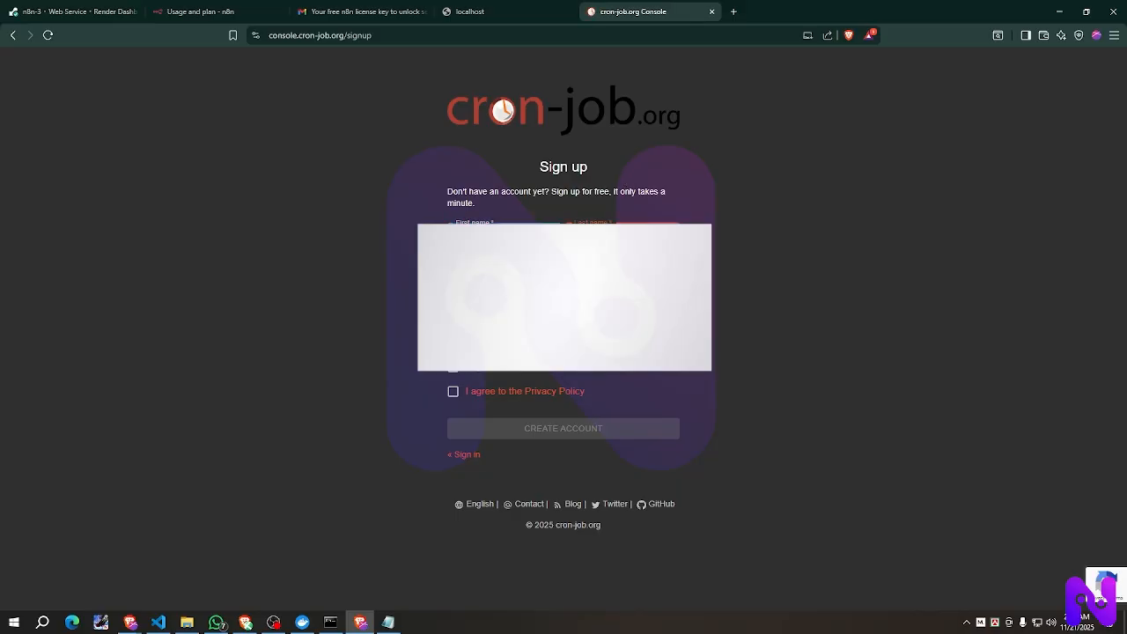
key(Tab)
key(Tab)
text(•)
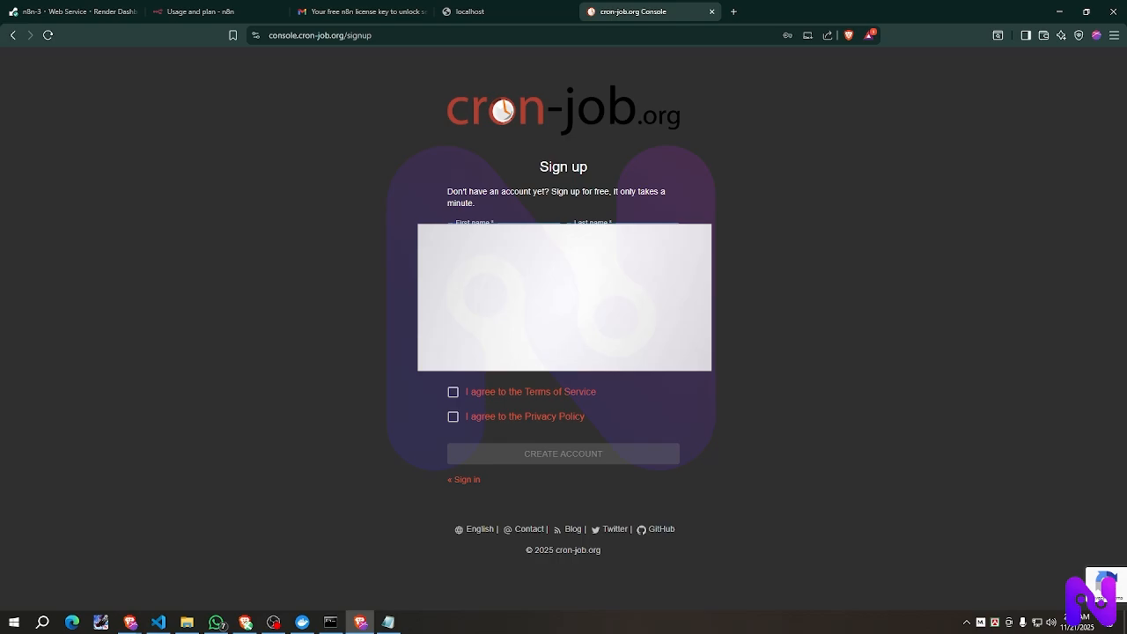
text(••)
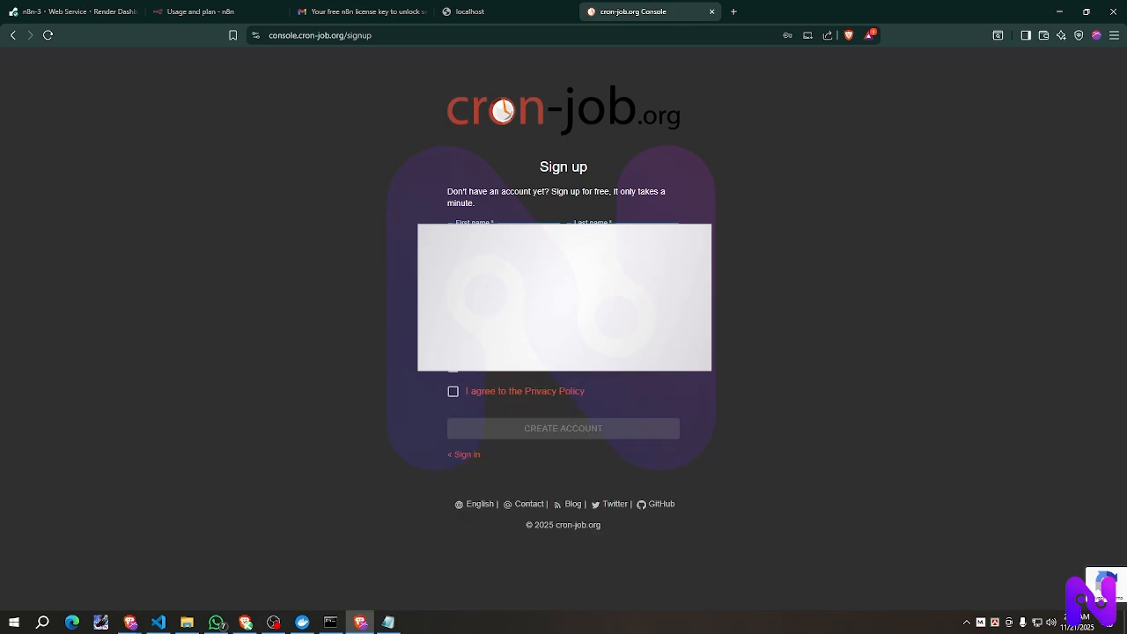
click(454, 368)
click(454, 395)
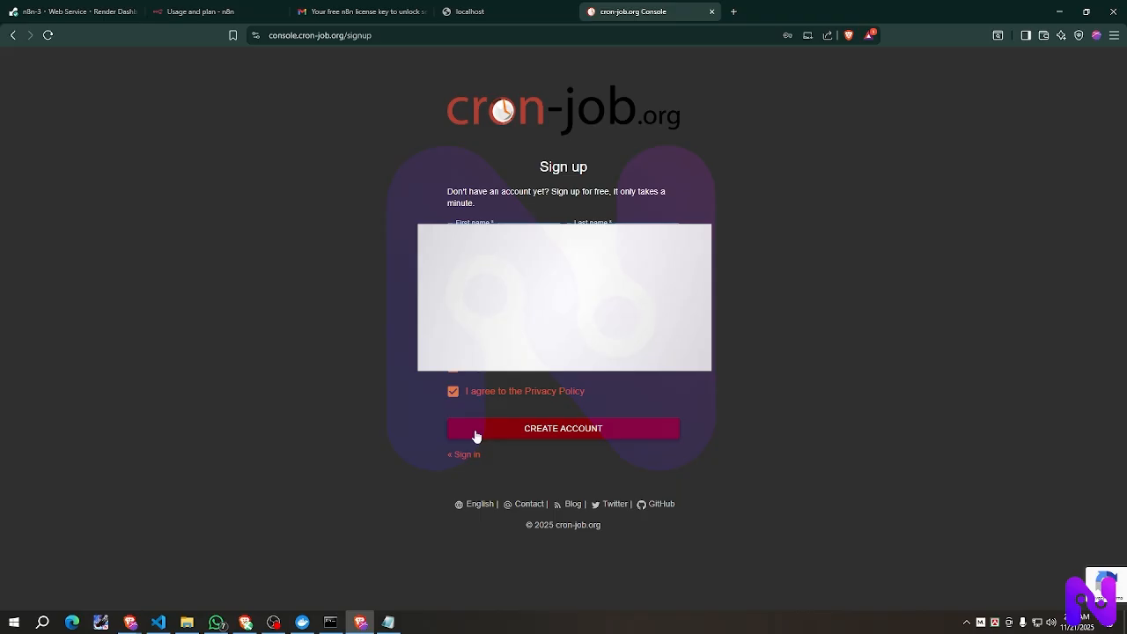
click(475, 429)
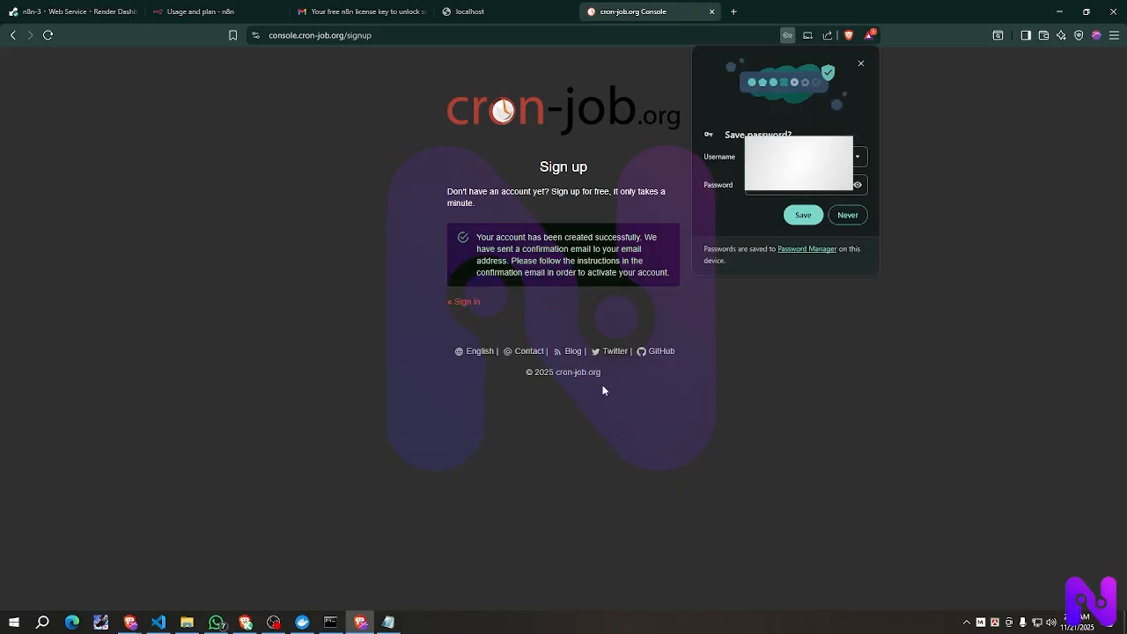
click(803, 216)
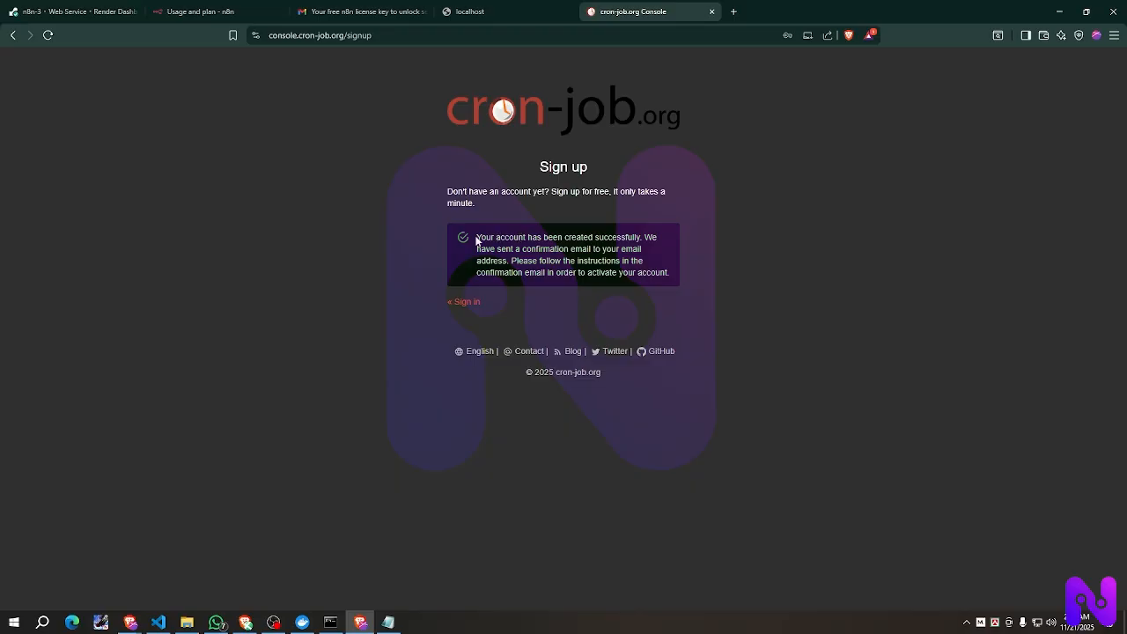
Step: Open the cron-job.org activation e-mail in the Gmail inbox and activate the account through its link
drag(477, 237, 645, 238)
click(639, 260)
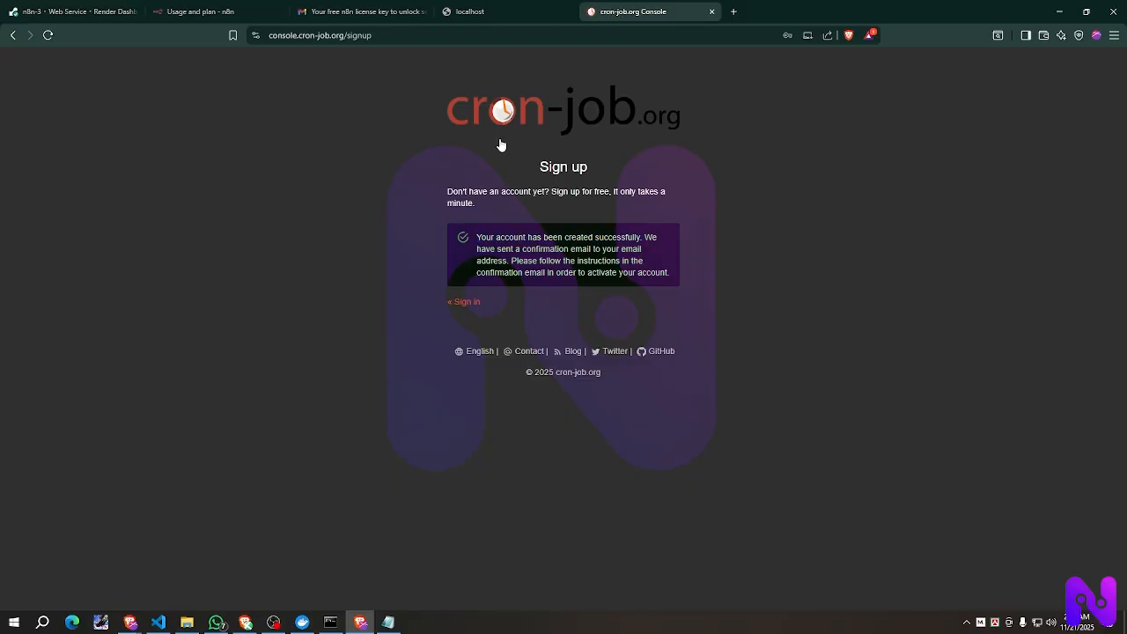
click(373, 10)
click(165, 100)
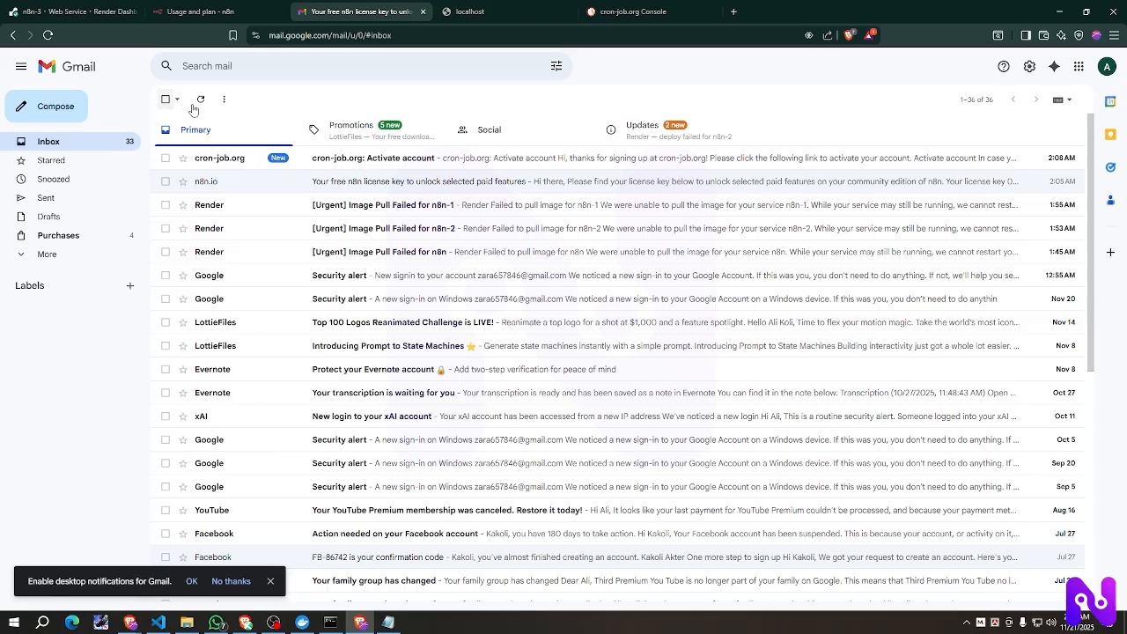
click(394, 166)
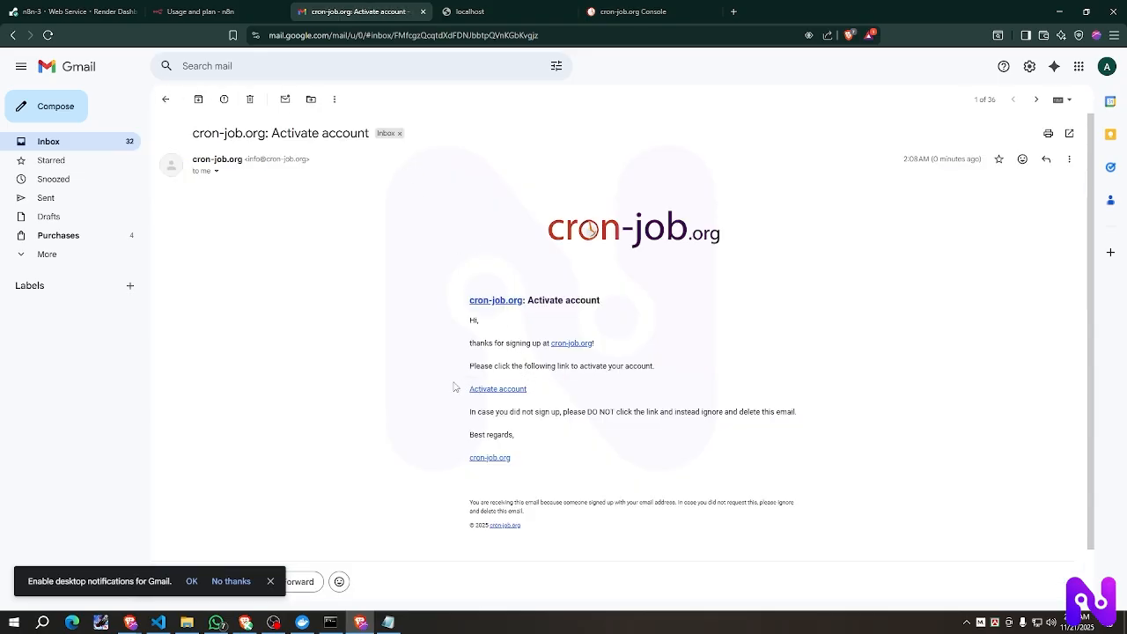
drag(466, 248, 563, 391)
click(495, 390)
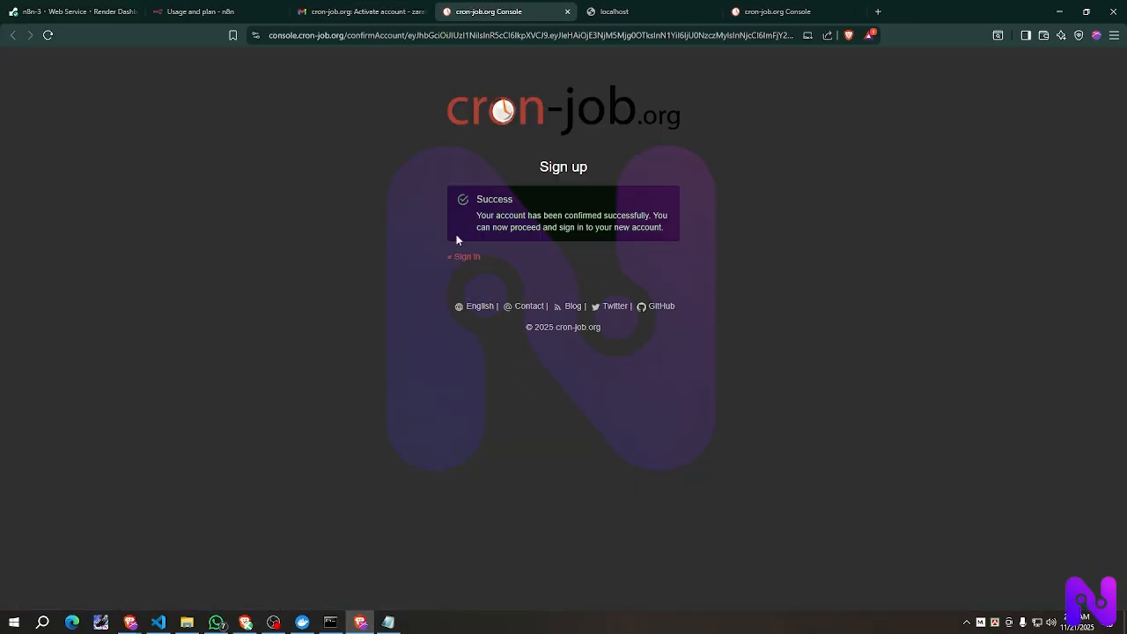
Step: Sign in to the new cron-job.org account with the filled-in e-mail and password and Remember me enabled
drag(442, 193, 597, 199)
click(464, 257)
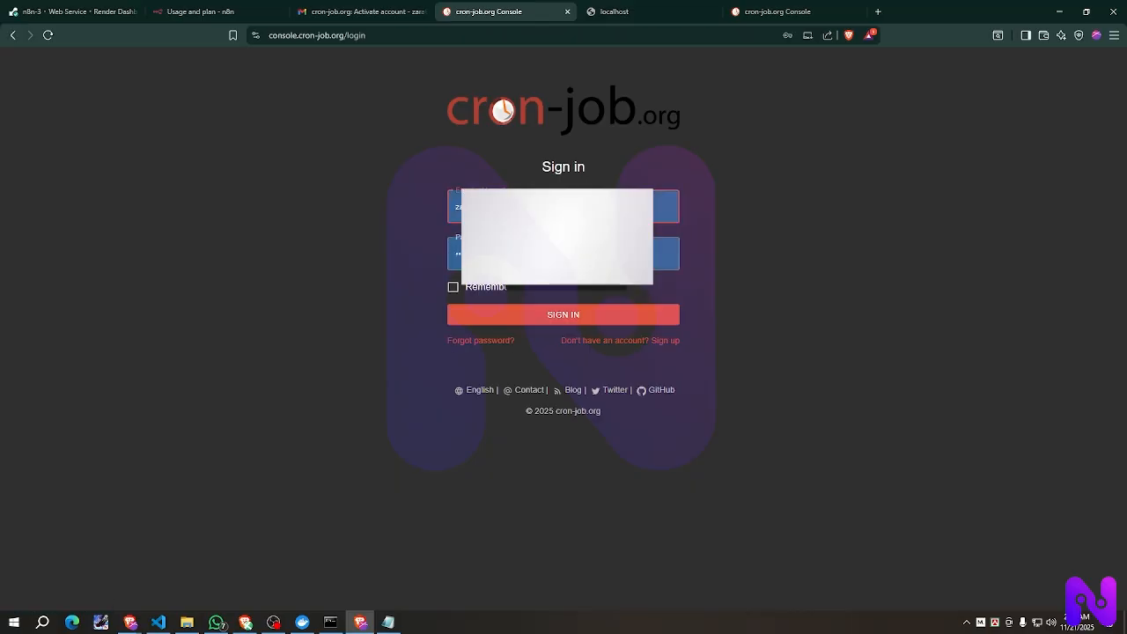
click(525, 245)
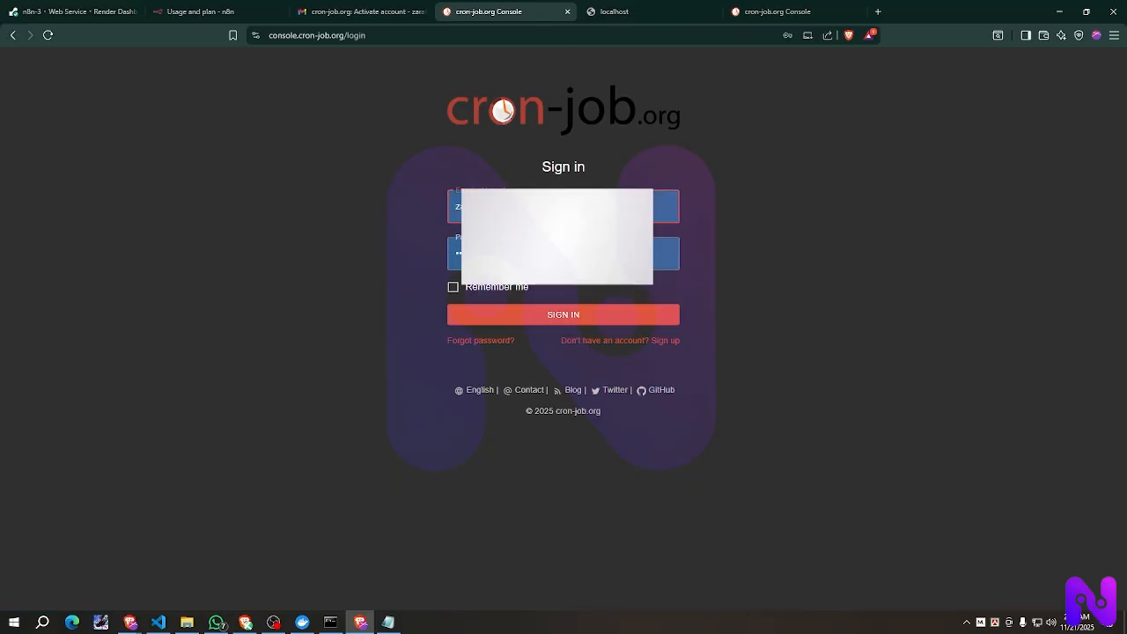
click(495, 288)
click(506, 320)
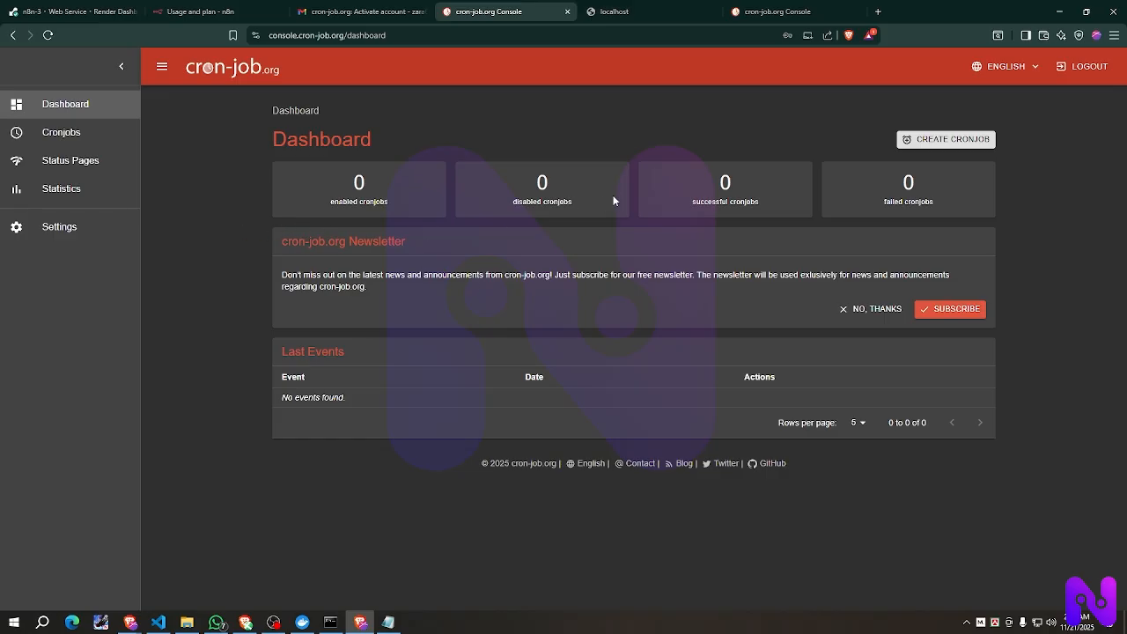
Step: Start creating a cronjob from the cron-job.org dashboard and set its title to "N8N Test"
double_click(1010, 148)
click(899, 123)
click(925, 141)
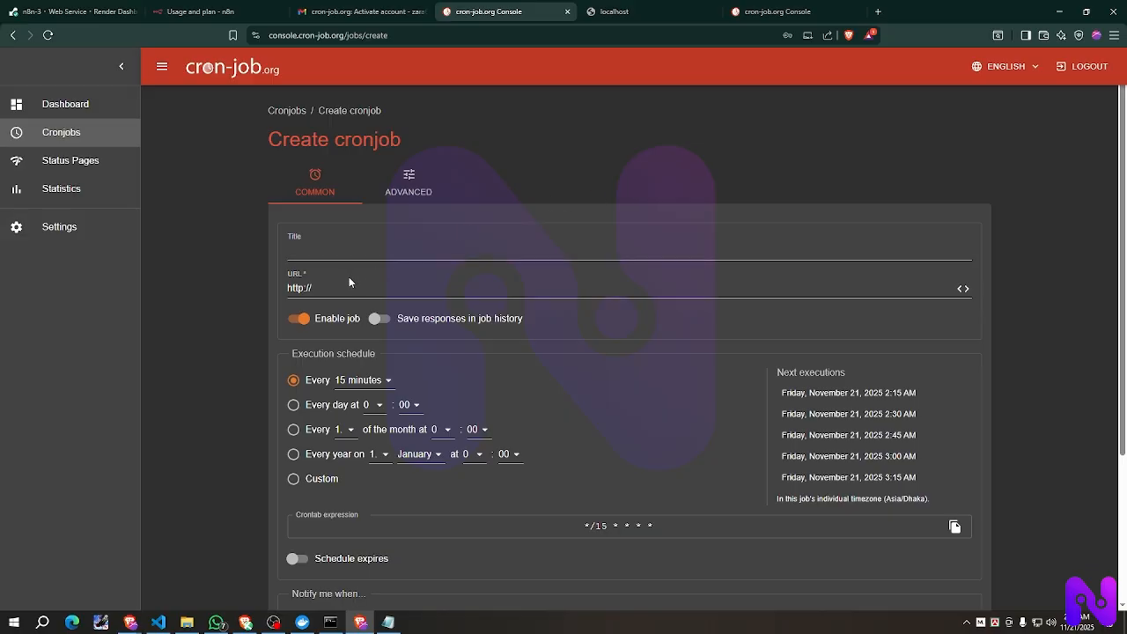
click(327, 256)
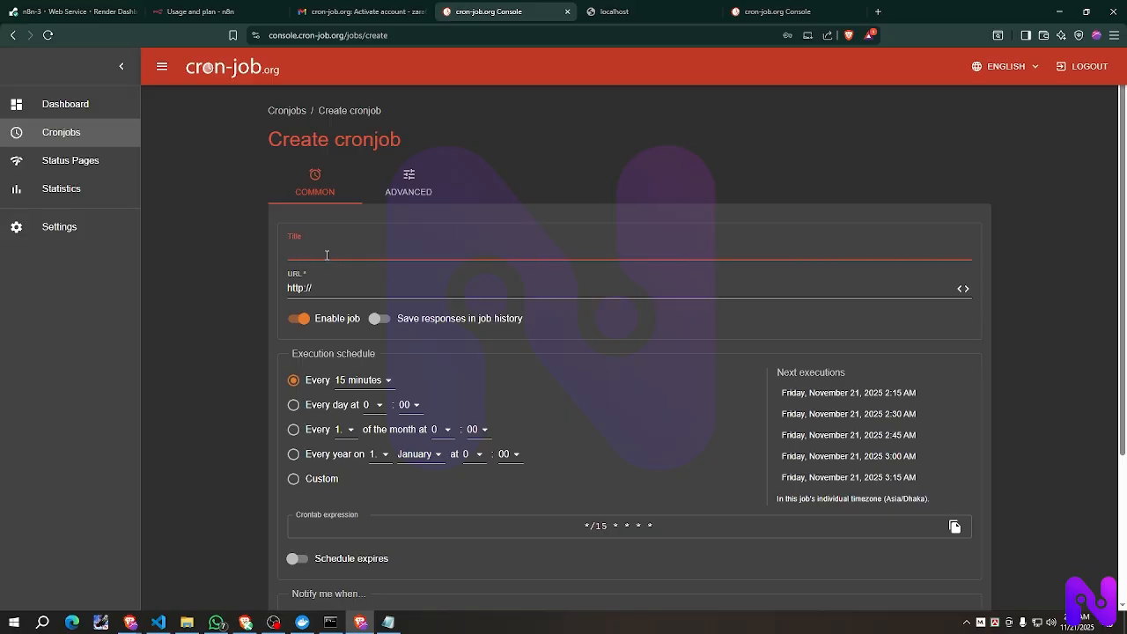
text(N8N Test)
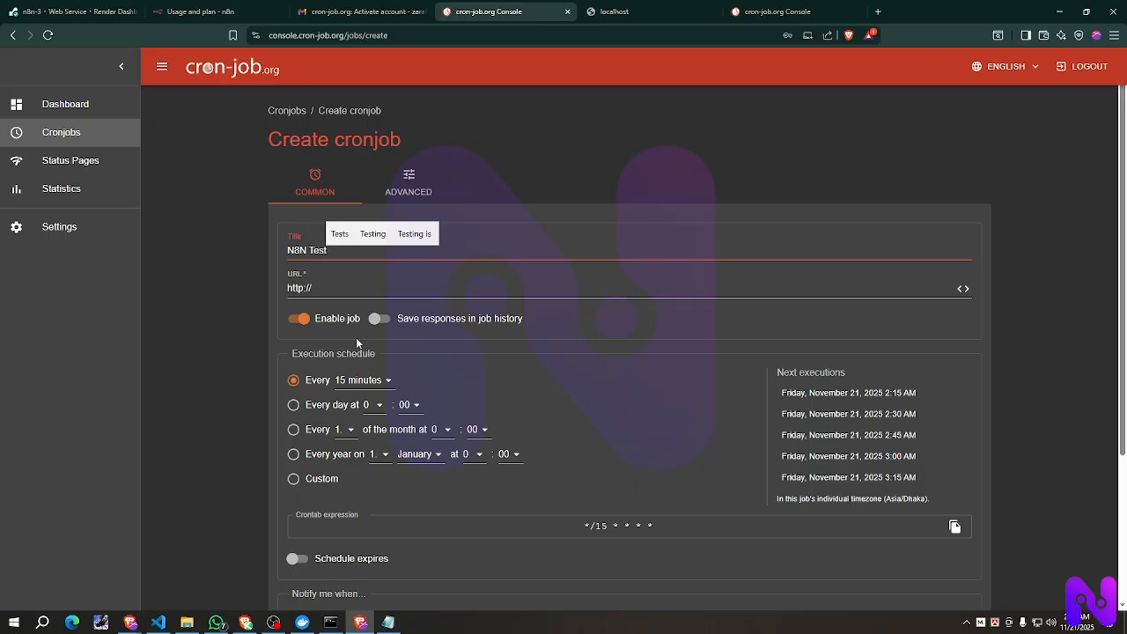
click(337, 290)
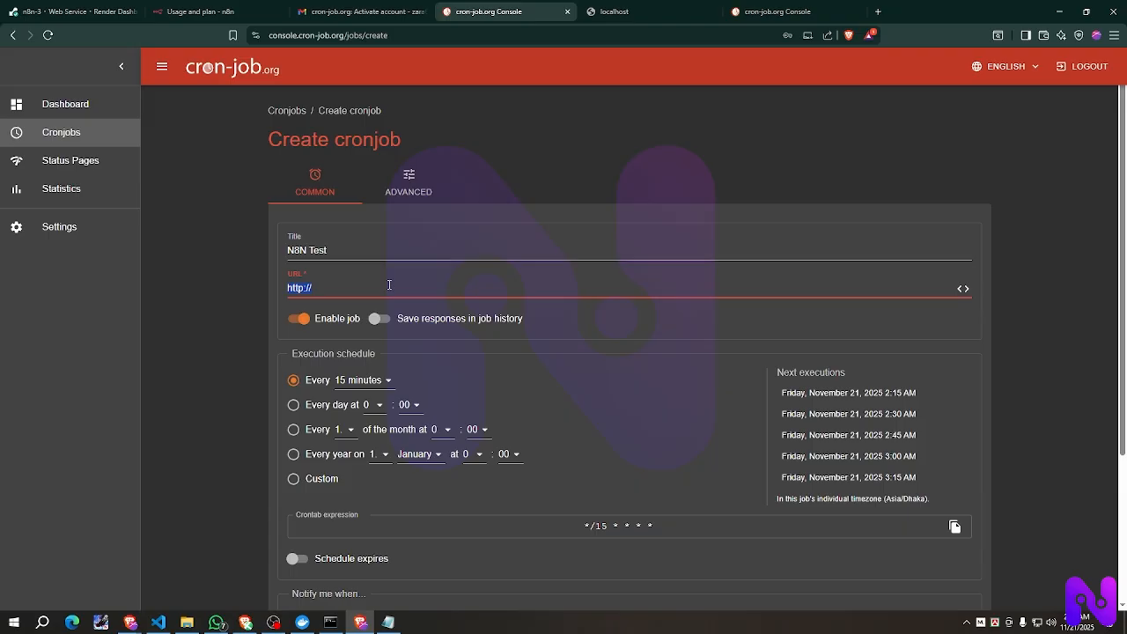
click(75, 12)
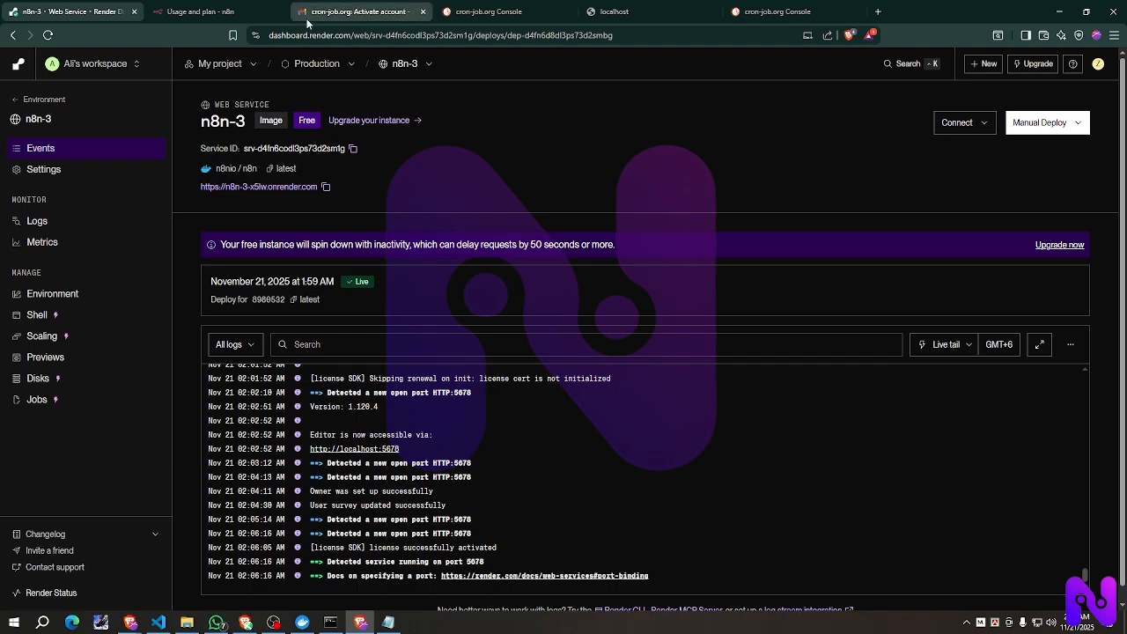
click(325, 188)
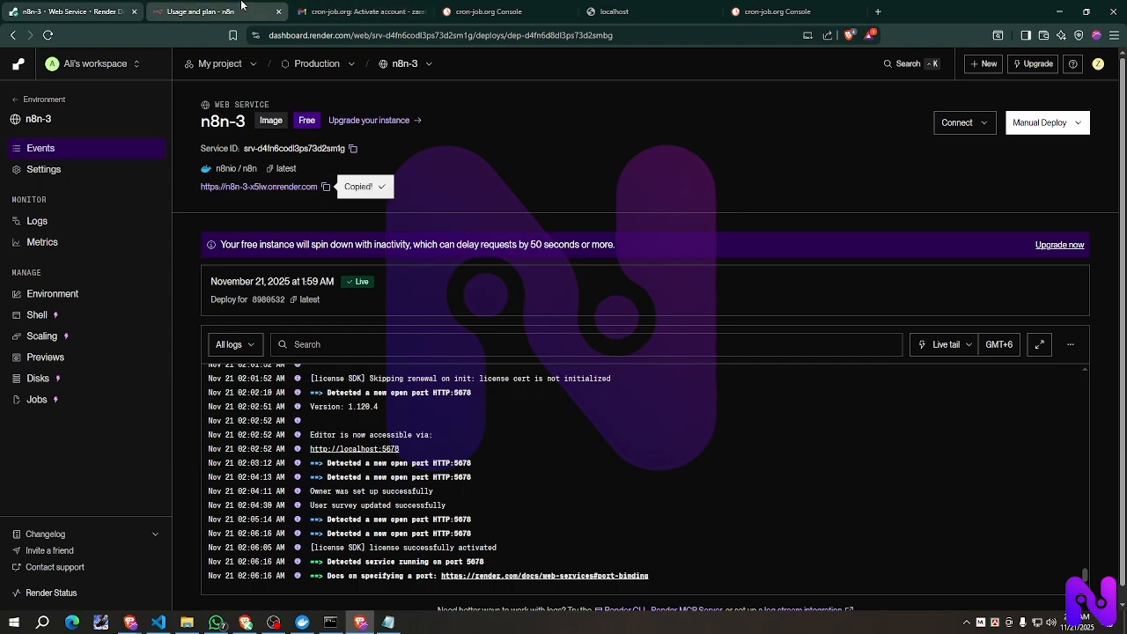
click(774, 11)
click(479, 7)
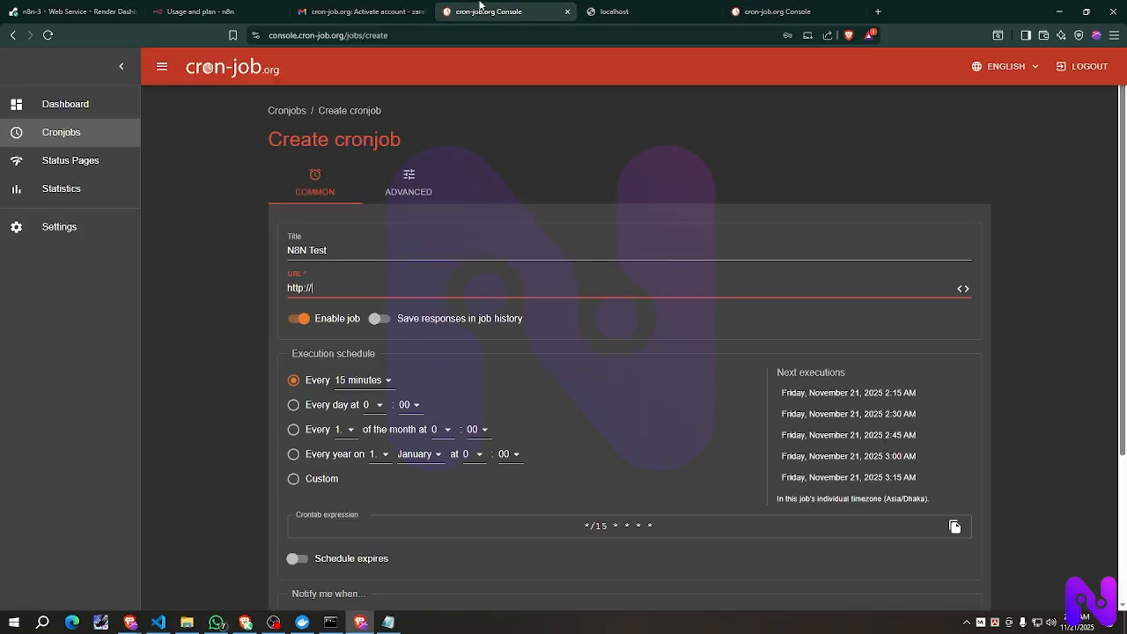
drag(340, 279, 273, 283)
key(ctrl+v)
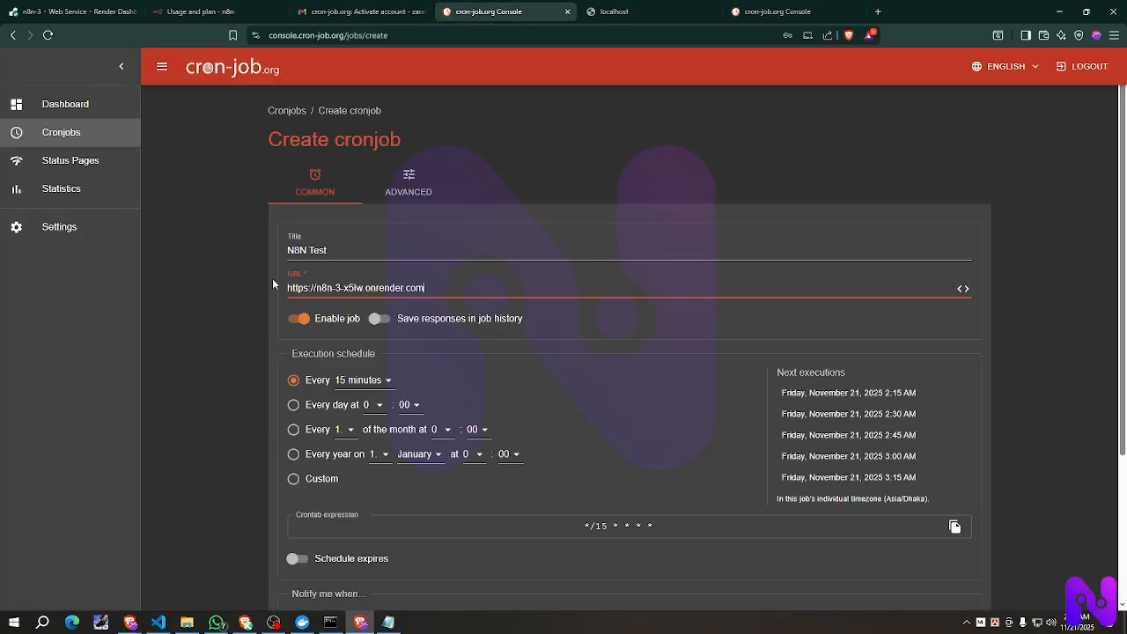
Step: Set the cronjob's execution schedule to every 5 minutes
click(363, 388)
click(369, 337)
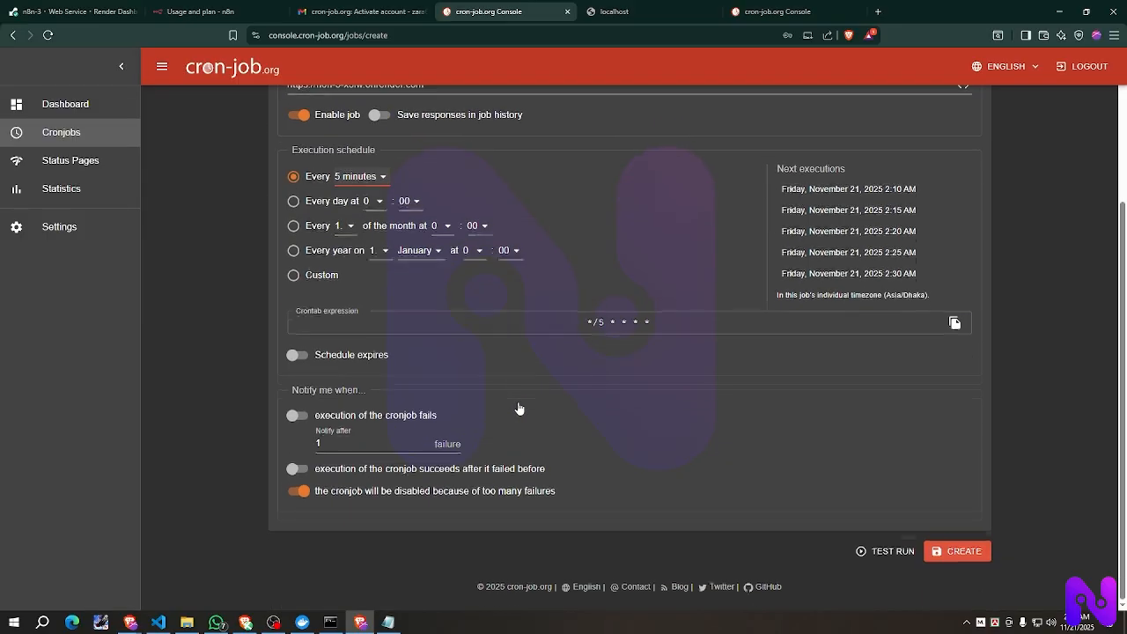
scroll(516, 408, down, 2)
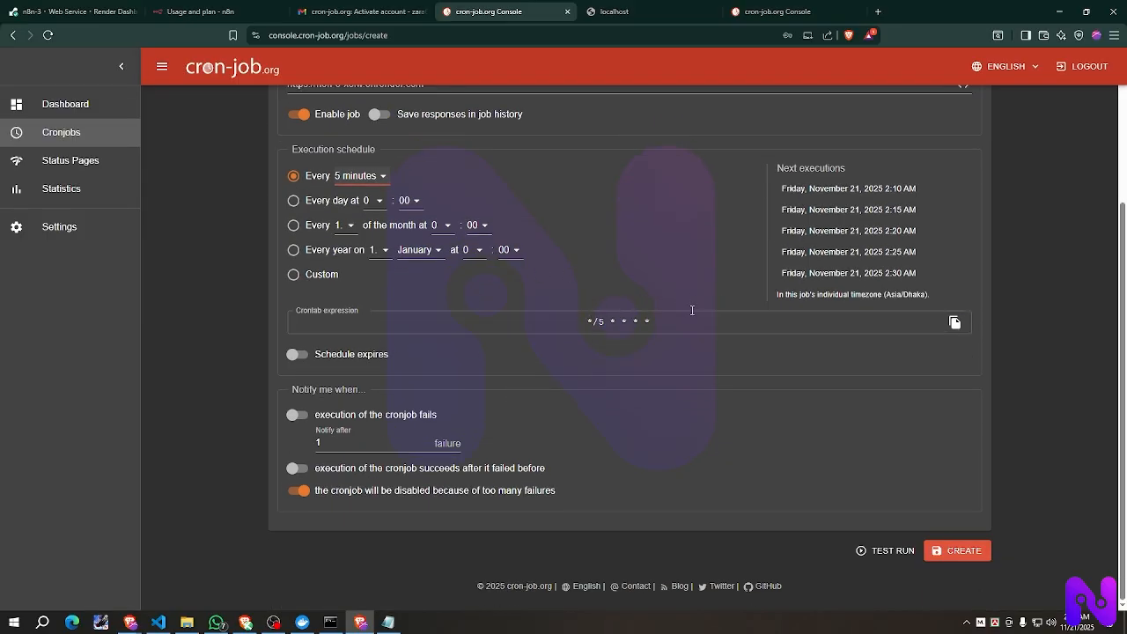
scroll(793, 410, up, 3)
scroll(853, 501, down, 3)
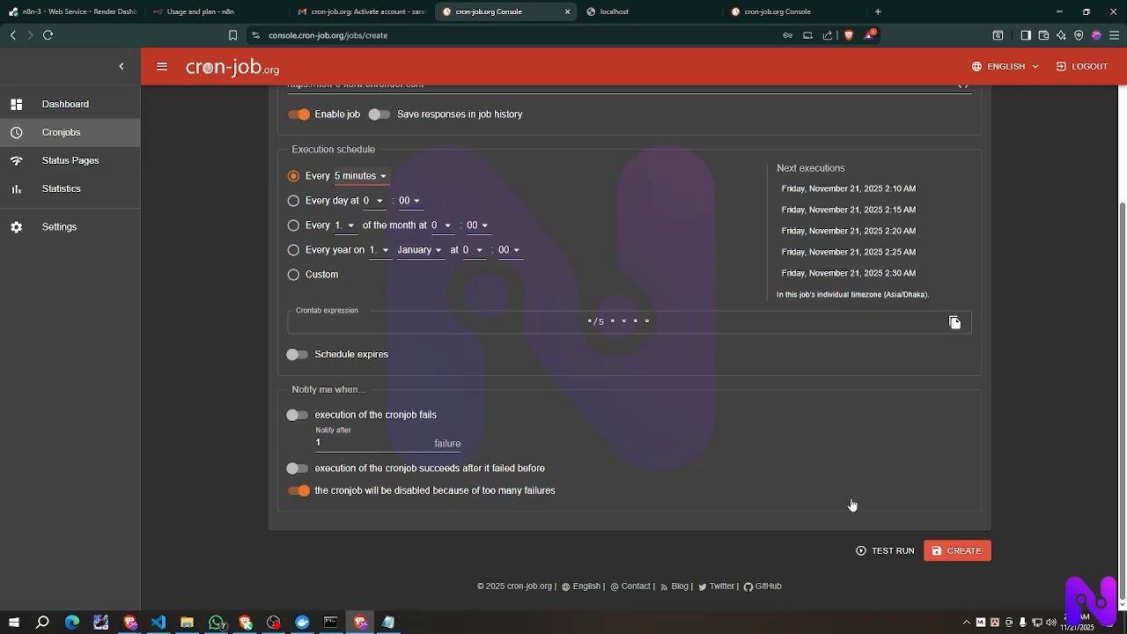
Step: Perform a test run of the N8N Test job, close its results, and create the cronjob
click(881, 551)
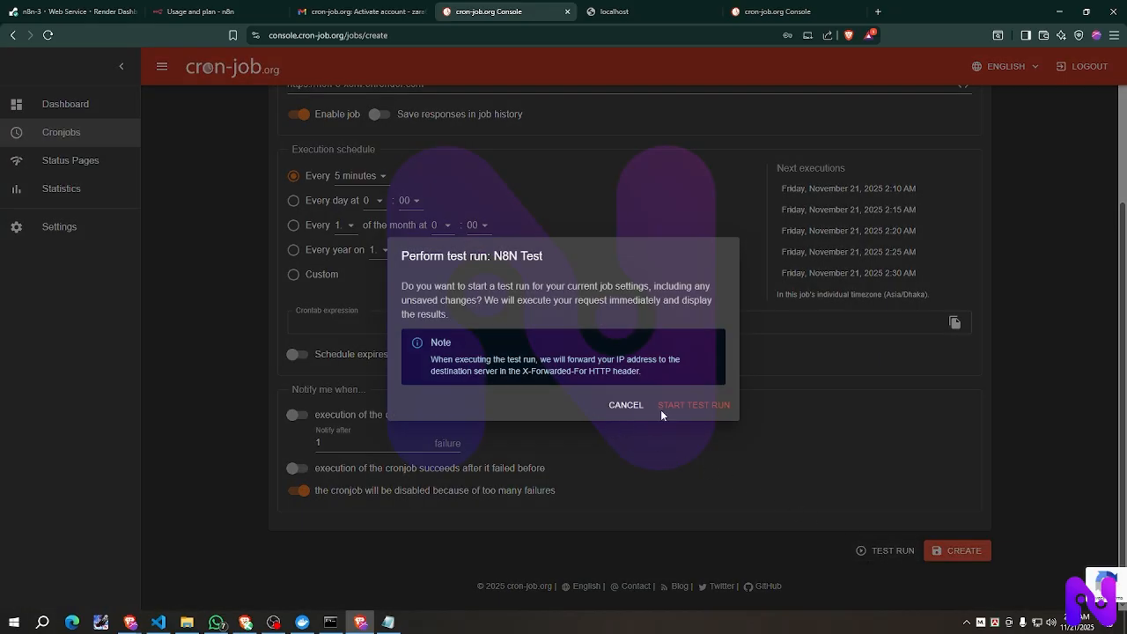
click(689, 406)
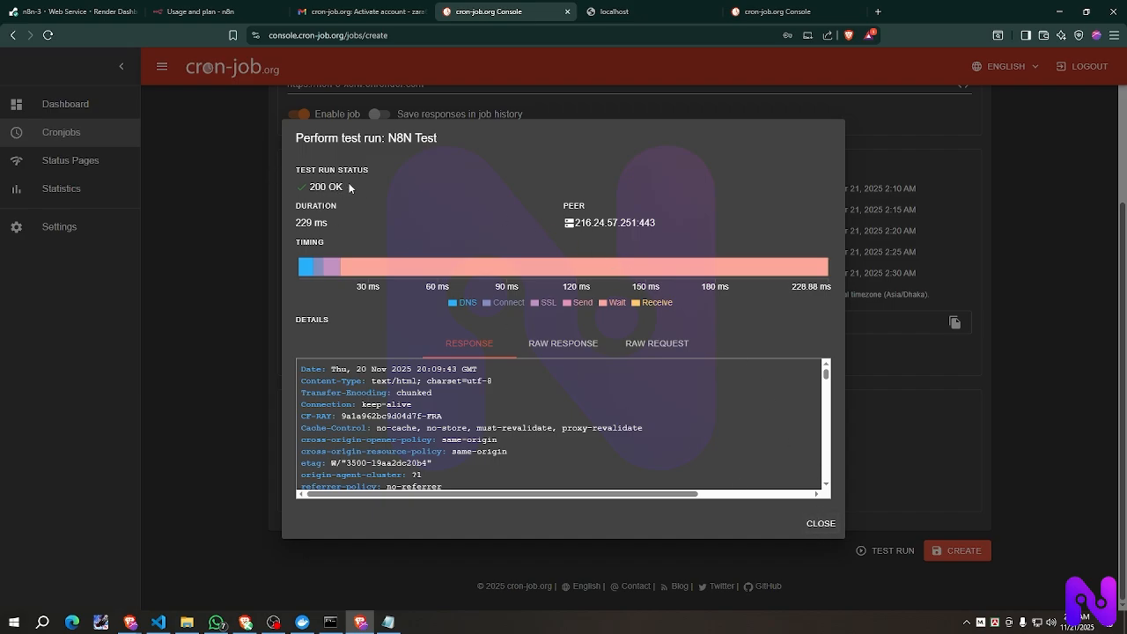
click(819, 524)
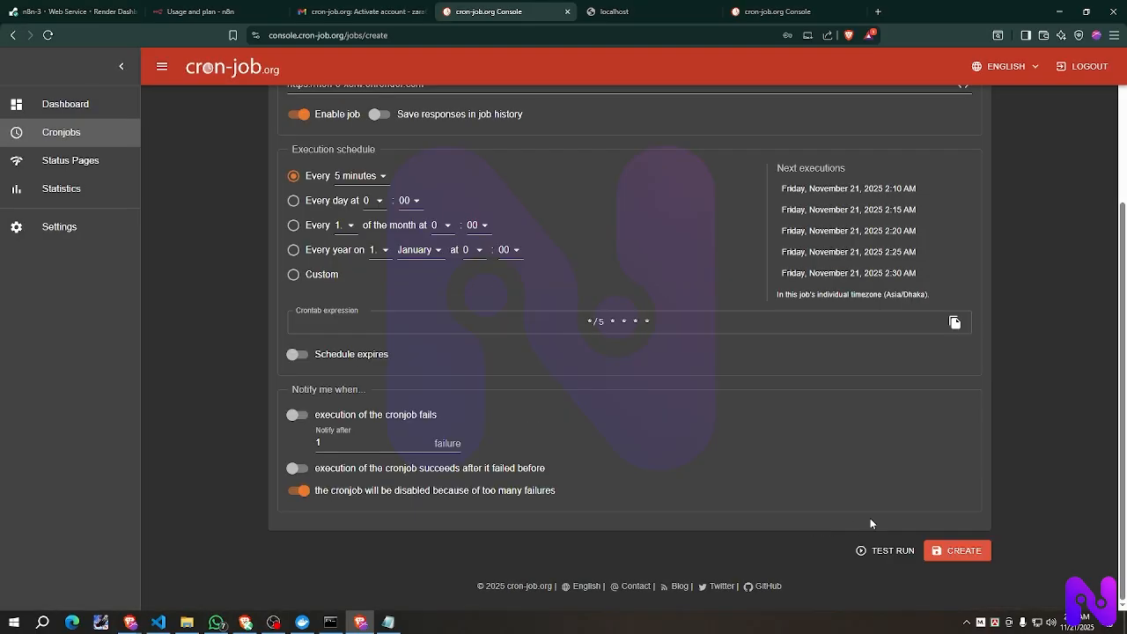
click(964, 552)
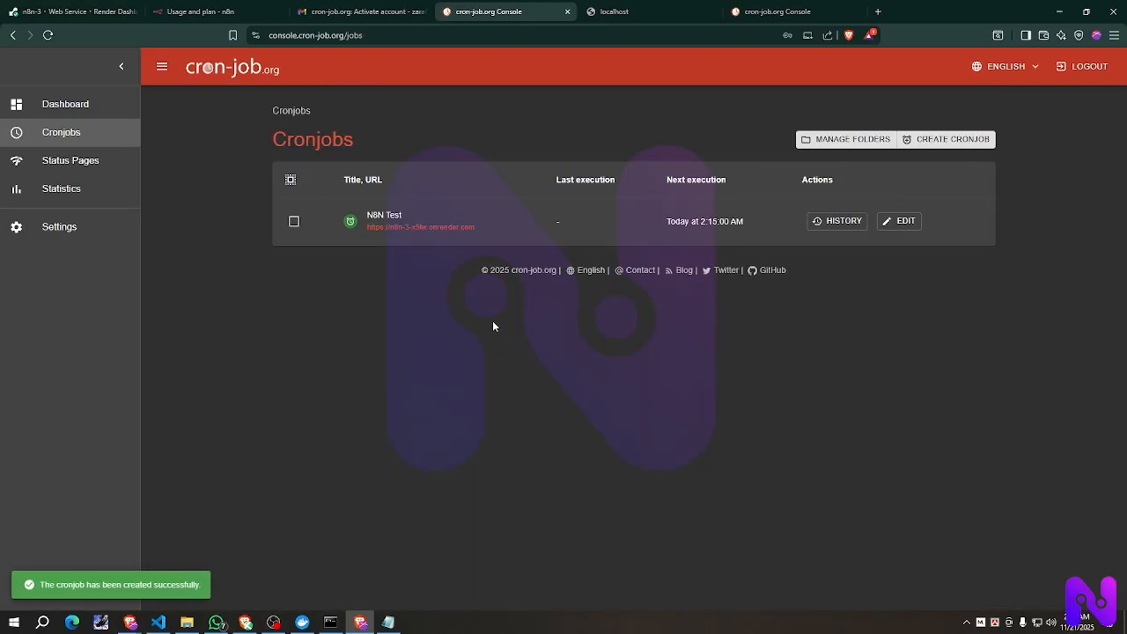
Step: Return to the Usage and plan settings page of the hosted n8n instance
click(775, 11)
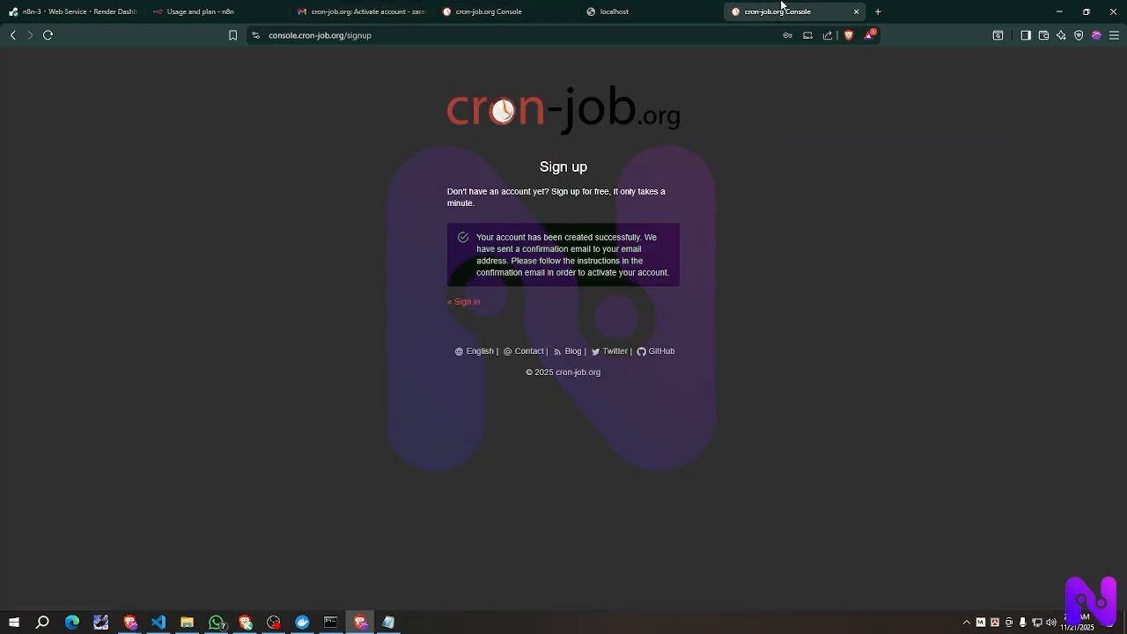
click(662, 10)
click(202, 12)
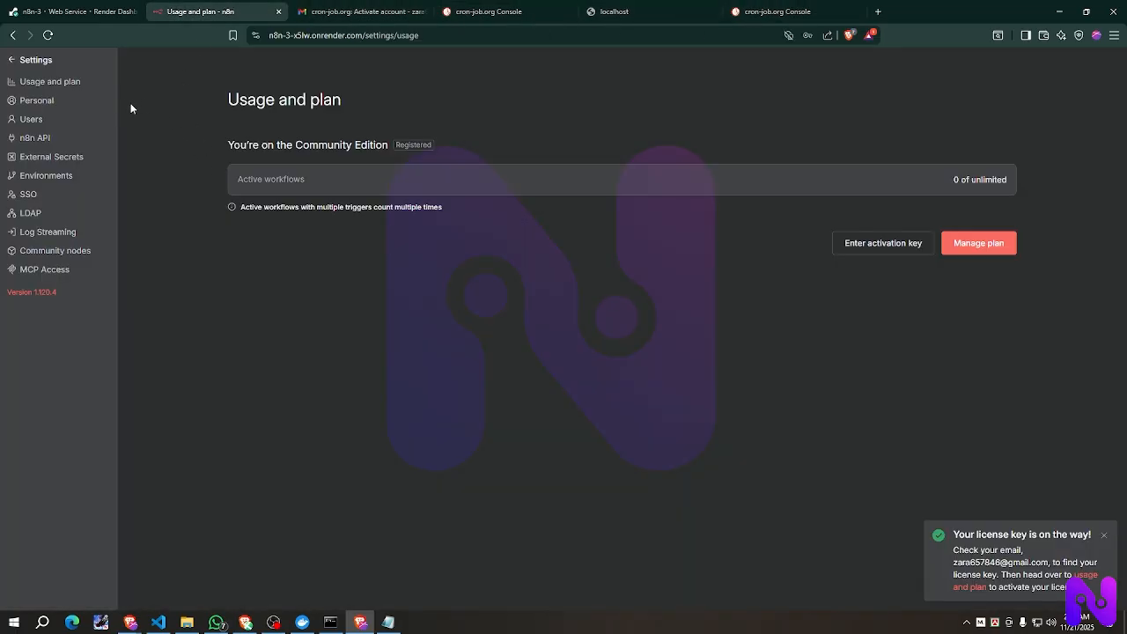